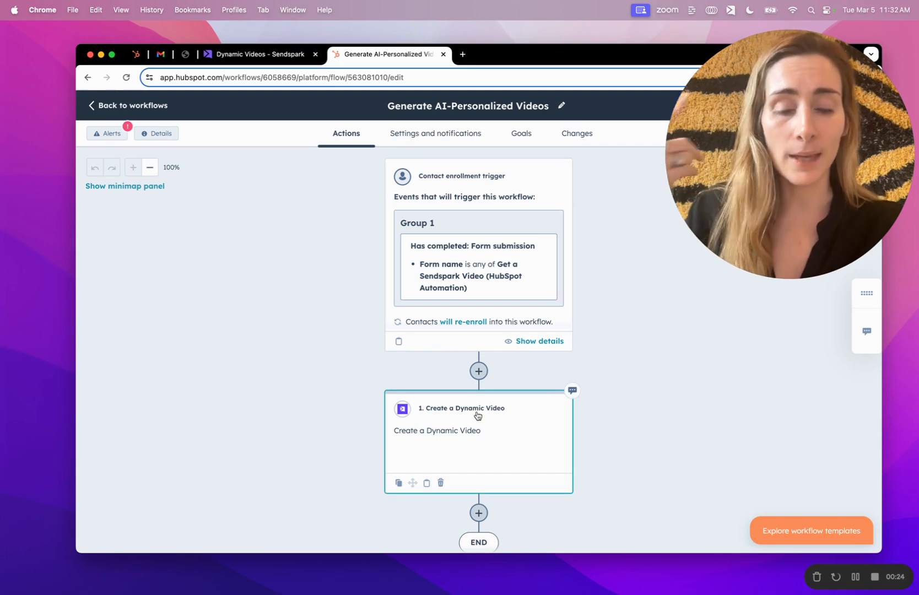
# - Add a new step after Create a Dynamic Video and expand the Sendspark app's actions
pyautogui.scroll(-3, 477, 416)
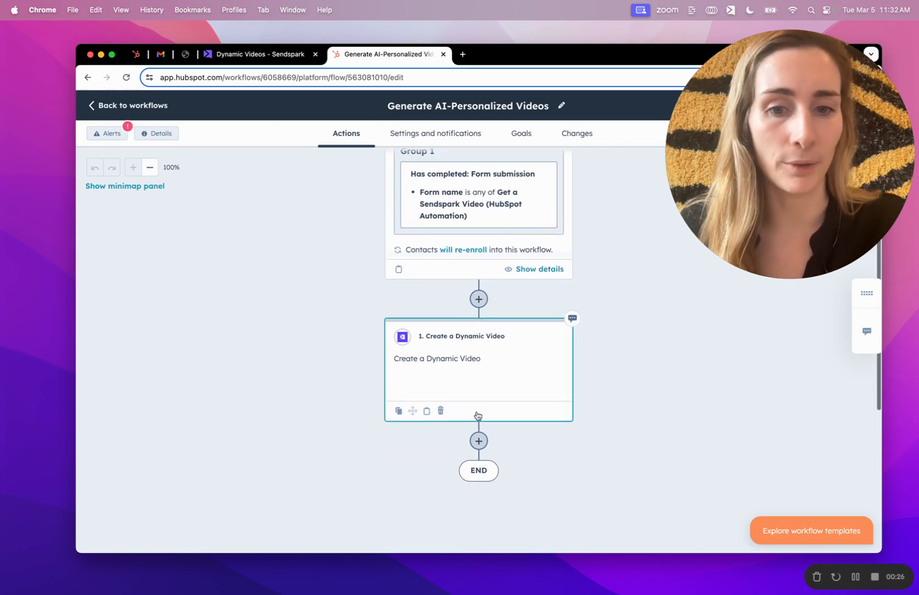
pyautogui.click(479, 441)
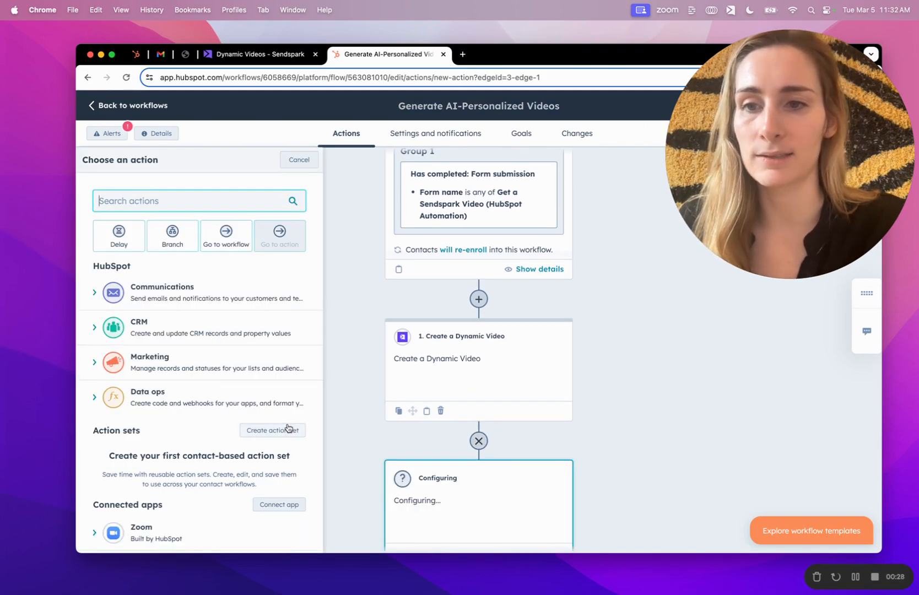
pyautogui.scroll(-3, 228, 401)
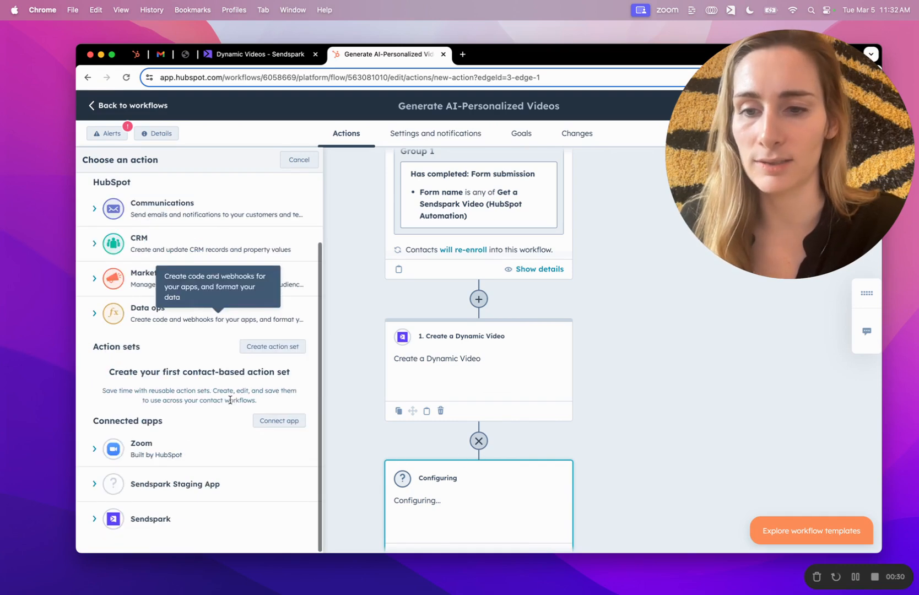
pyautogui.click(144, 519)
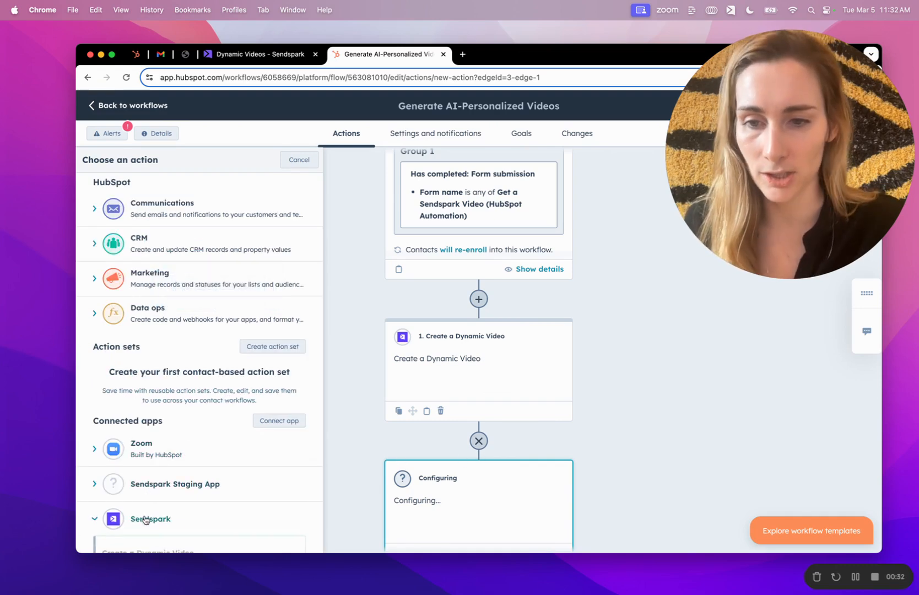
pyautogui.scroll(-2, 165, 518)
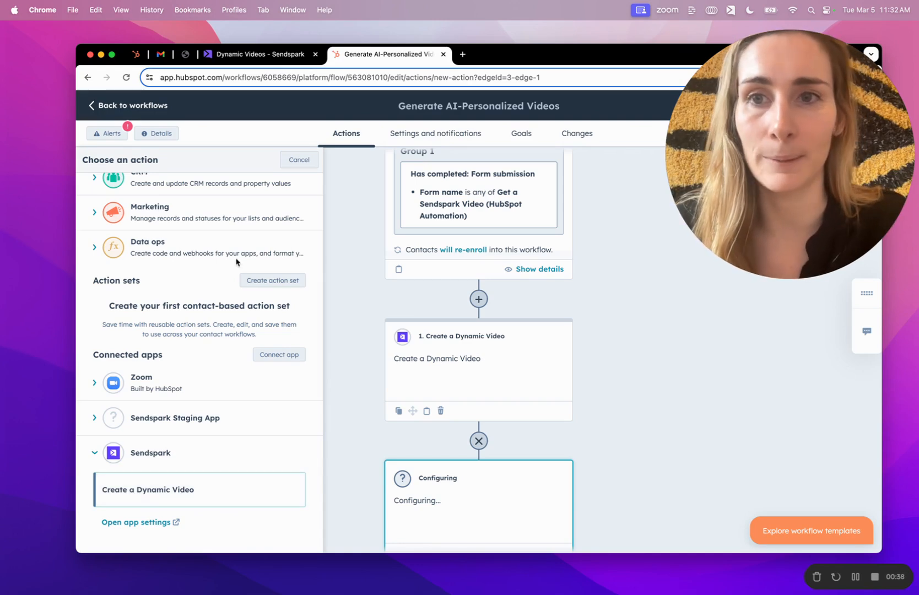
# - Bring up the Sendspark HubSpot Demo dynamic video campaign and select its video link
pyautogui.click(258, 55)
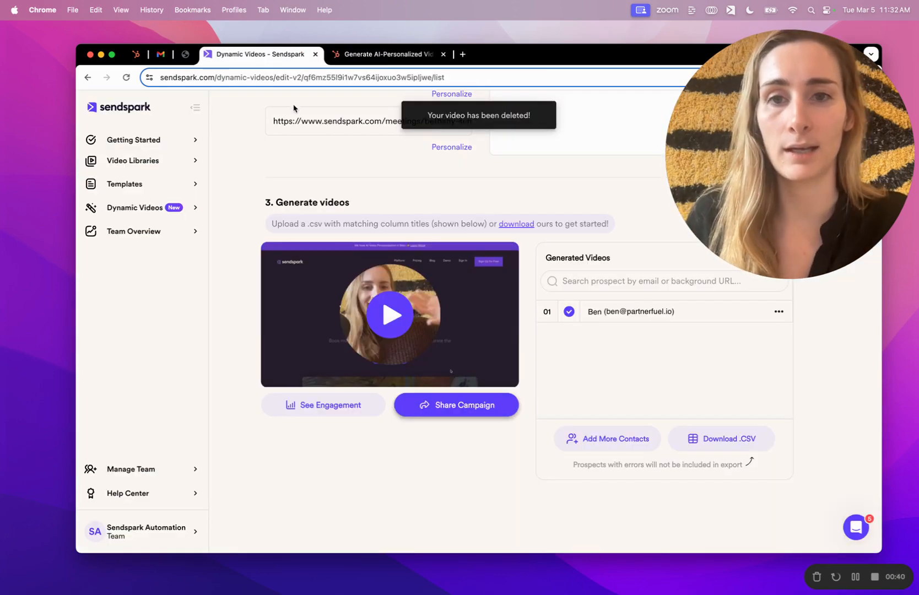
pyautogui.scroll(15, 294, 109)
pyautogui.scroll(-3, 340, 188)
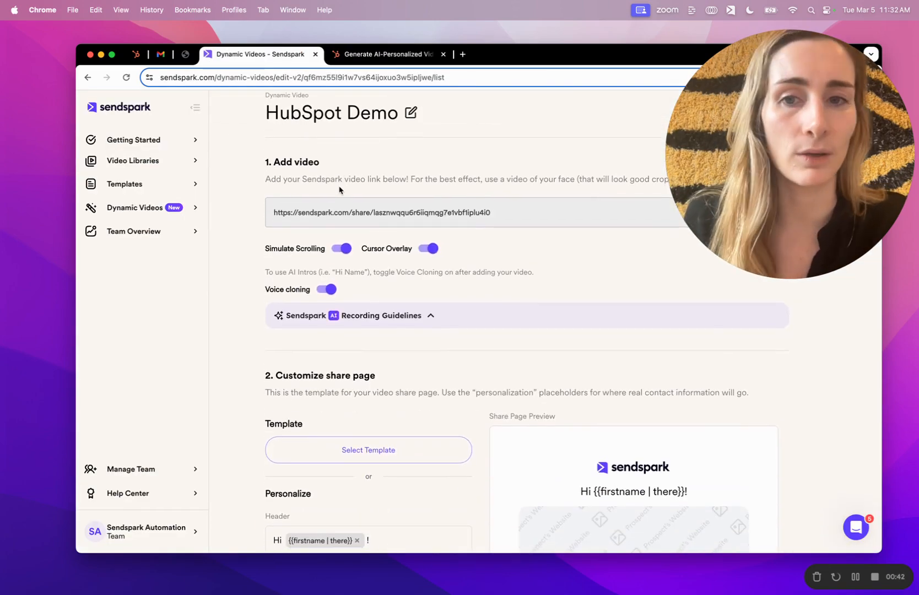
pyautogui.tripleClick(367, 214)
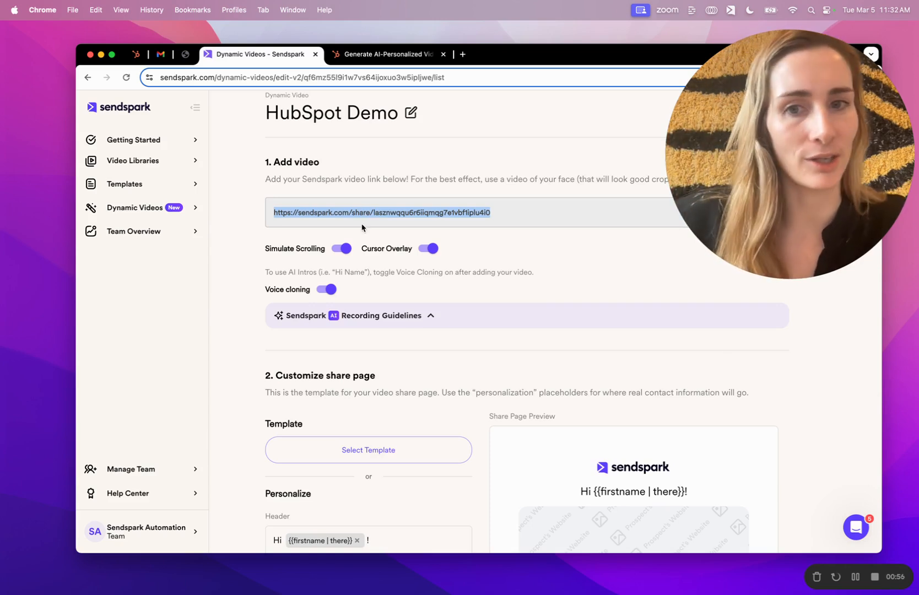
# - Review the share page, selecting the My Calendar link URL, down to Generated Videos
pyautogui.scroll(-2, 359, 254)
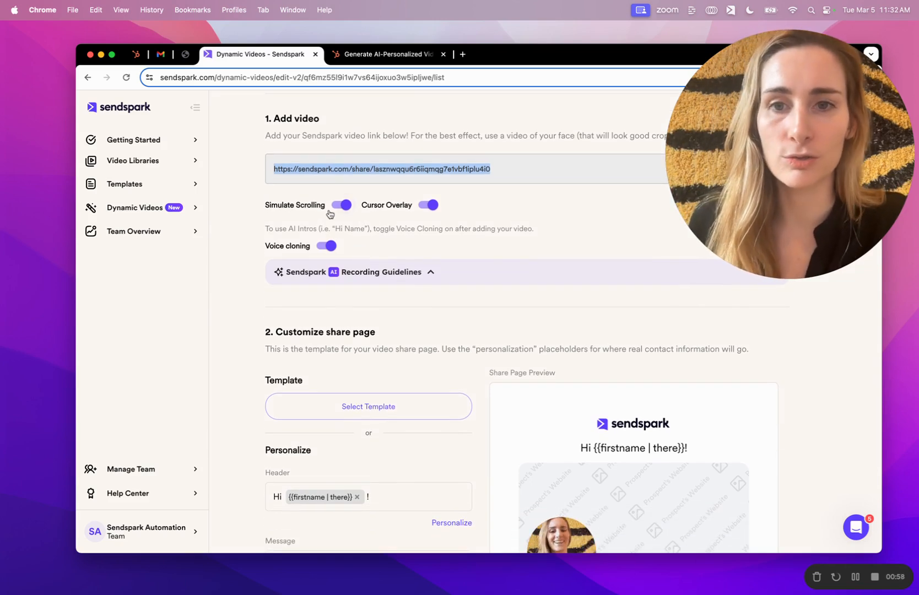
pyautogui.scroll(-8, 328, 215)
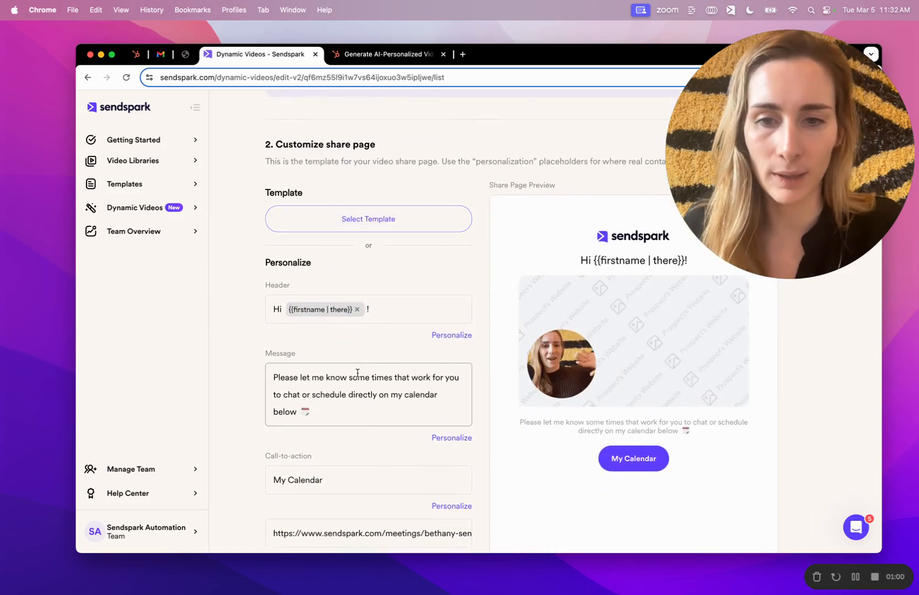
pyautogui.scroll(-2, 596, 320)
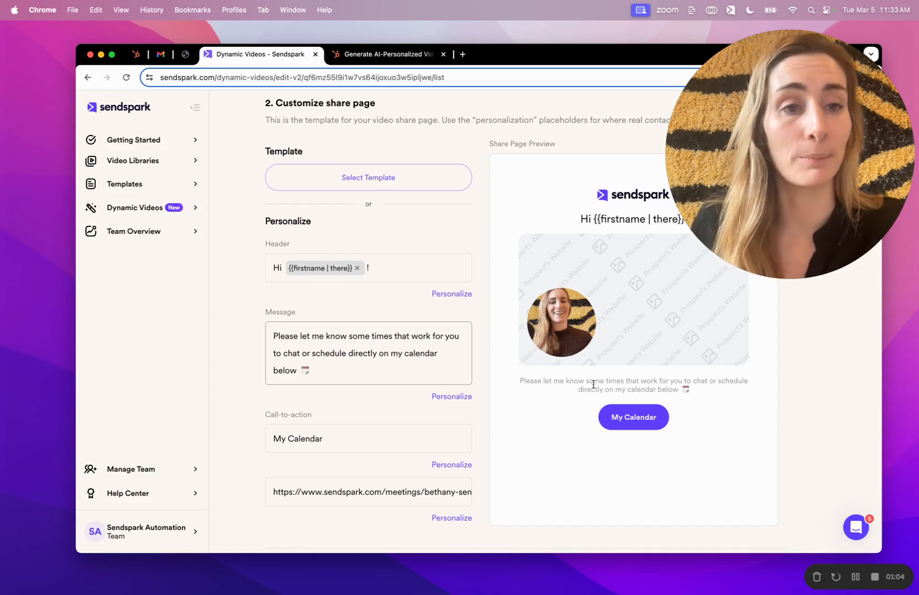
pyautogui.tripleClick(378, 484)
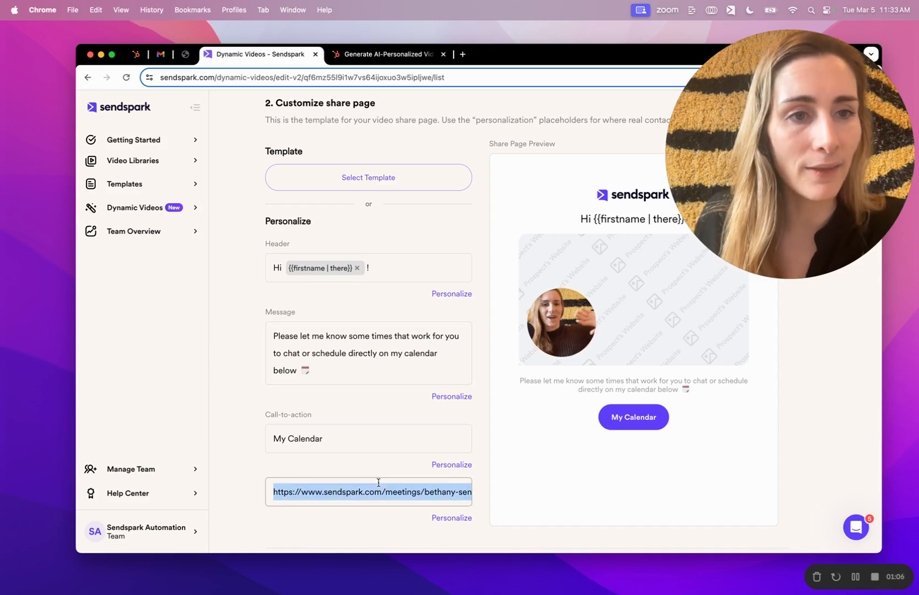
pyautogui.scroll(-1, 378, 484)
pyautogui.scroll(-1, 378, 483)
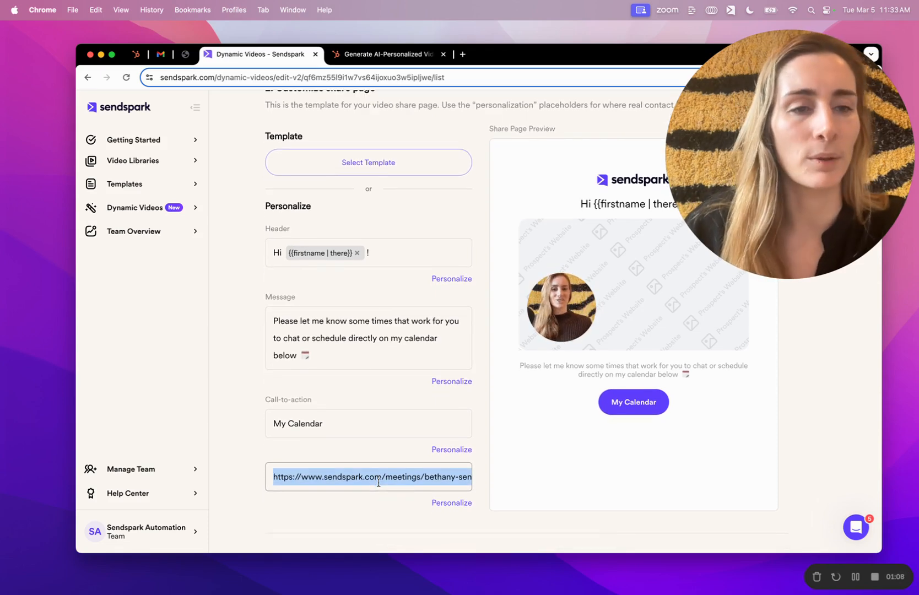
pyautogui.scroll(-1, 378, 483)
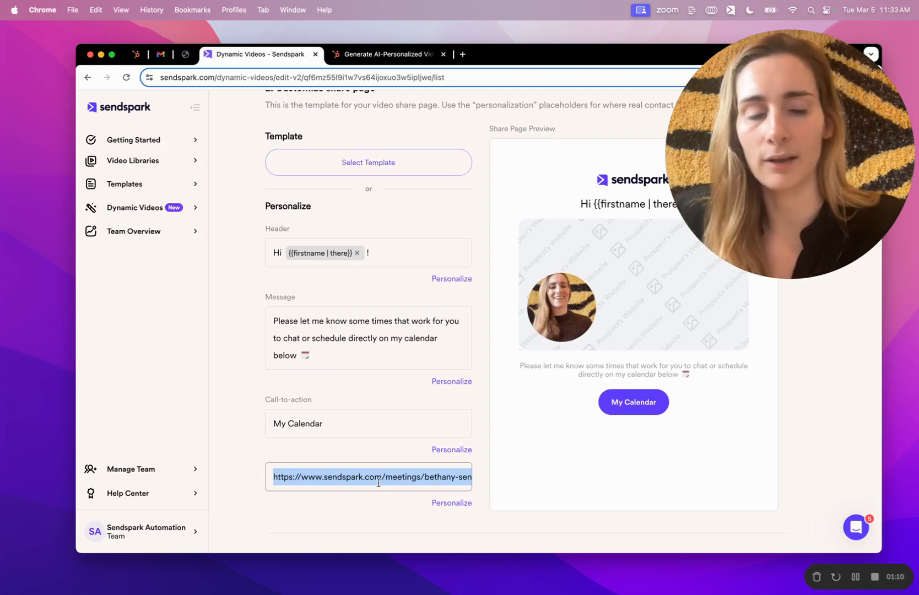
pyautogui.scroll(-5, 378, 483)
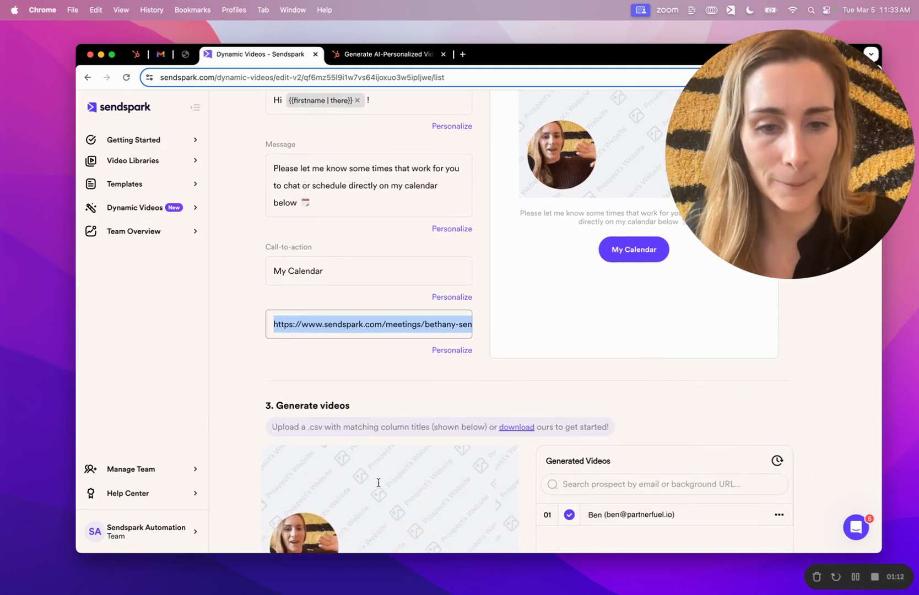
pyautogui.scroll(-4, 486, 318)
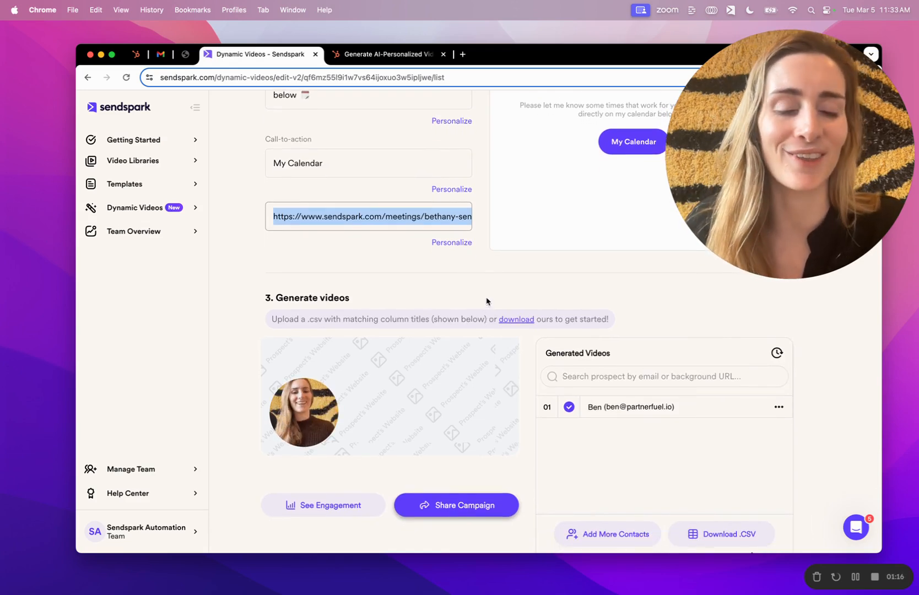
# - Preview and play the first prospect's generated personalized video
pyautogui.click(595, 410)
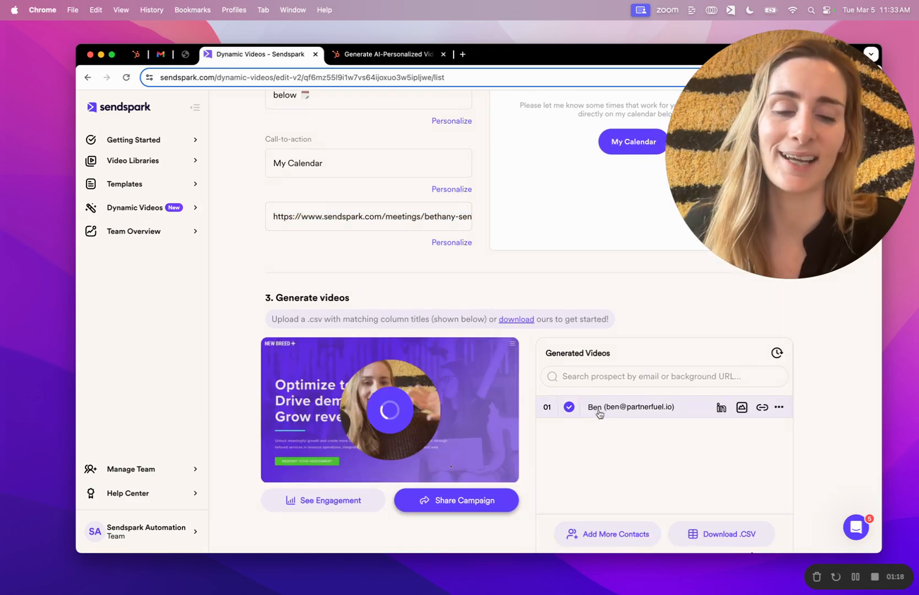
pyautogui.scroll(-1, 603, 414)
pyautogui.scroll(-1, 604, 414)
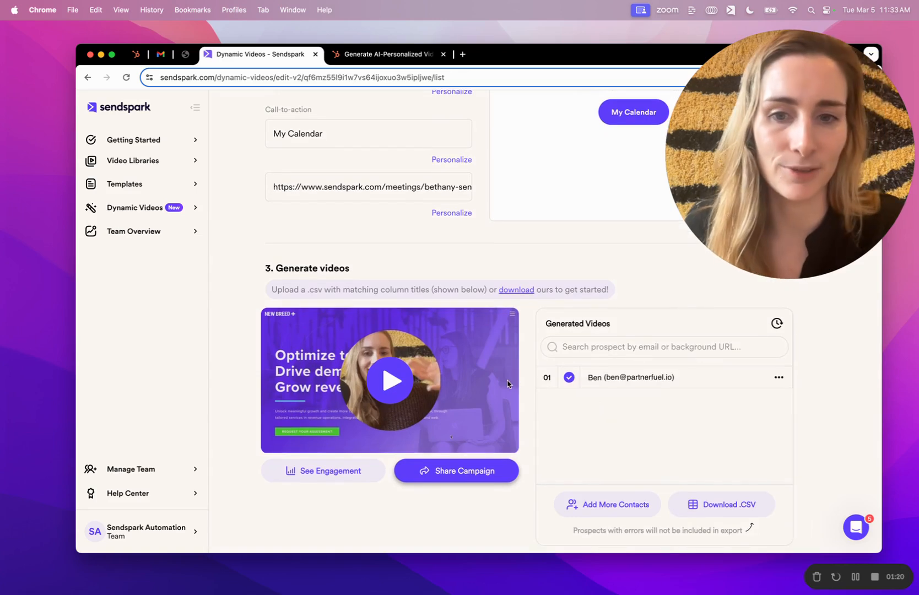
pyautogui.click(396, 378)
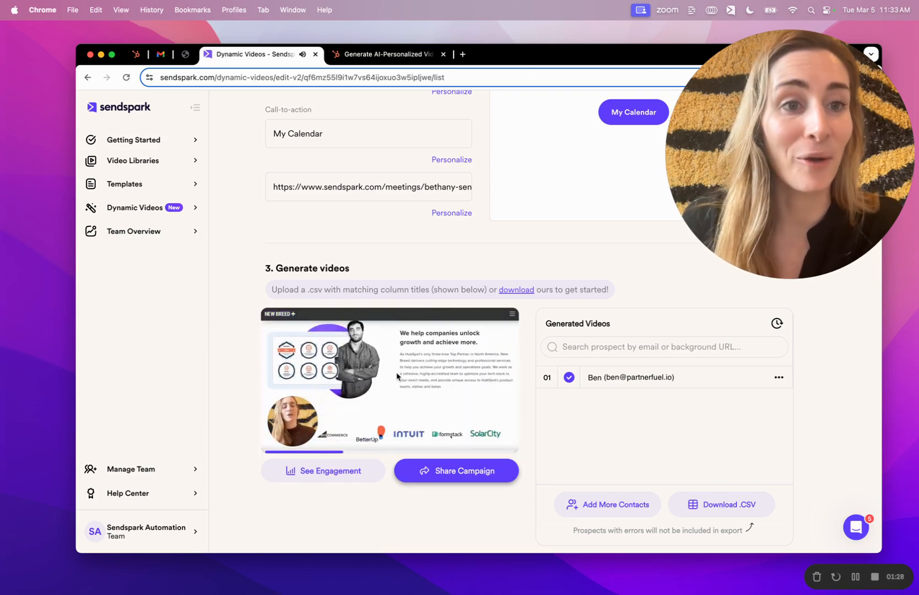
# - Check the HubSpot workflow's enrollment trigger, then bring up the Get a Sendspark Video! form
pyautogui.click(385, 54)
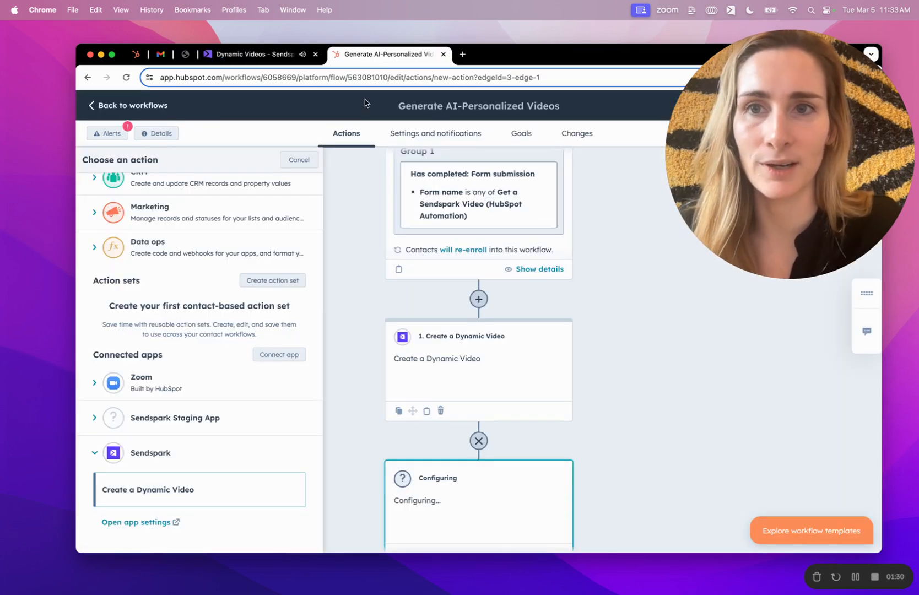
pyautogui.scroll(1, 446, 204)
pyautogui.click(450, 213)
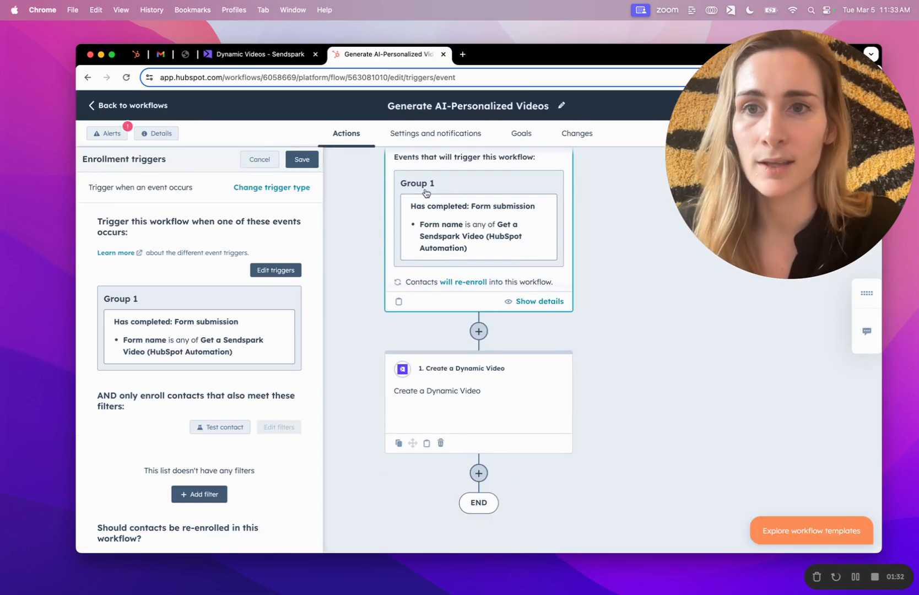
pyautogui.click(185, 55)
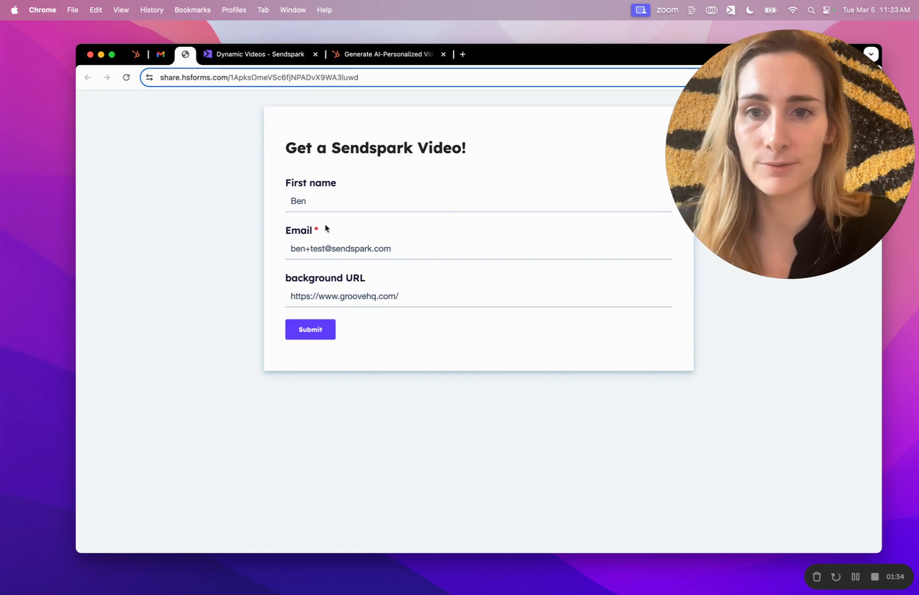
# - Replace the form's first name and e-mail with a new contact's details
pyautogui.doubleClick(317, 201)
pyautogui.write('Bethan')
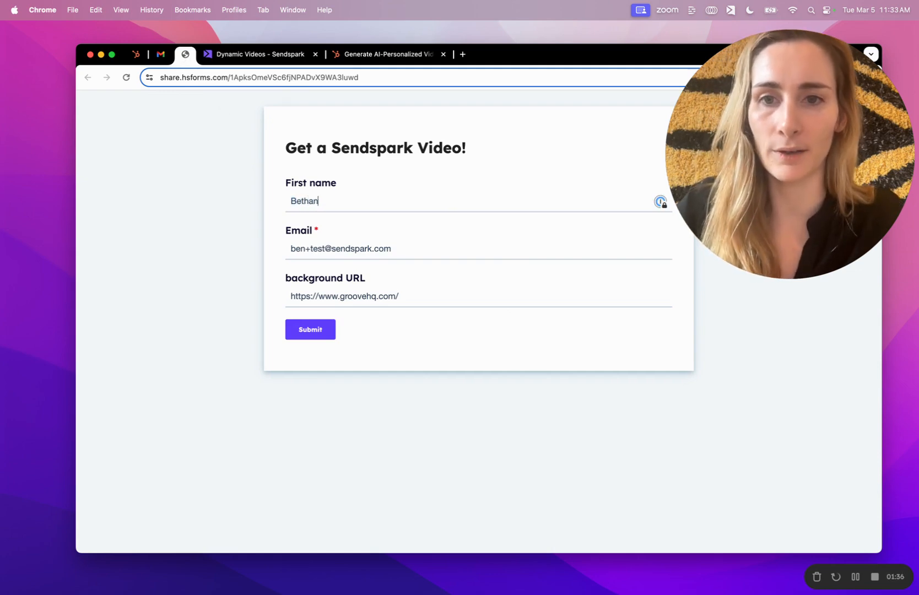
pyautogui.write('y')
pyautogui.press('Tab')
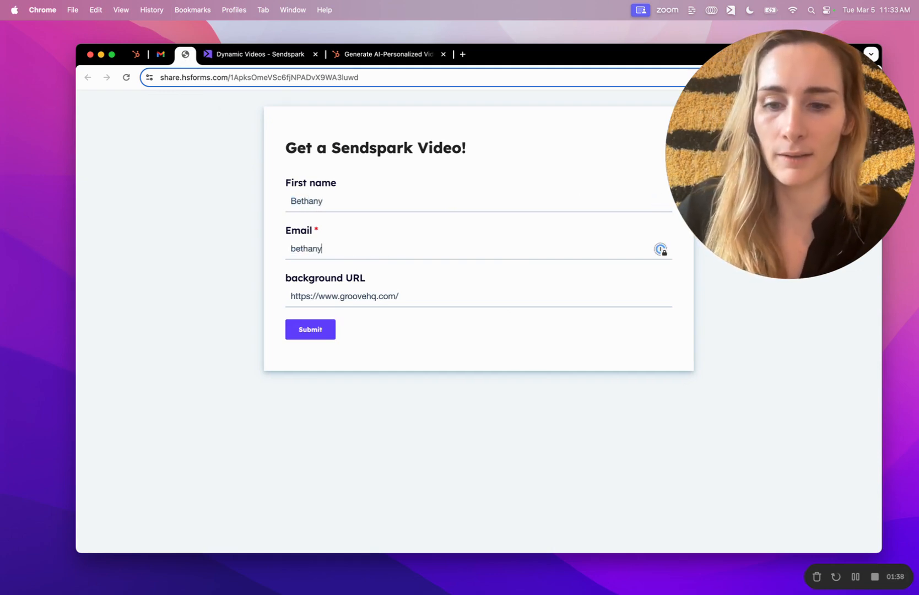
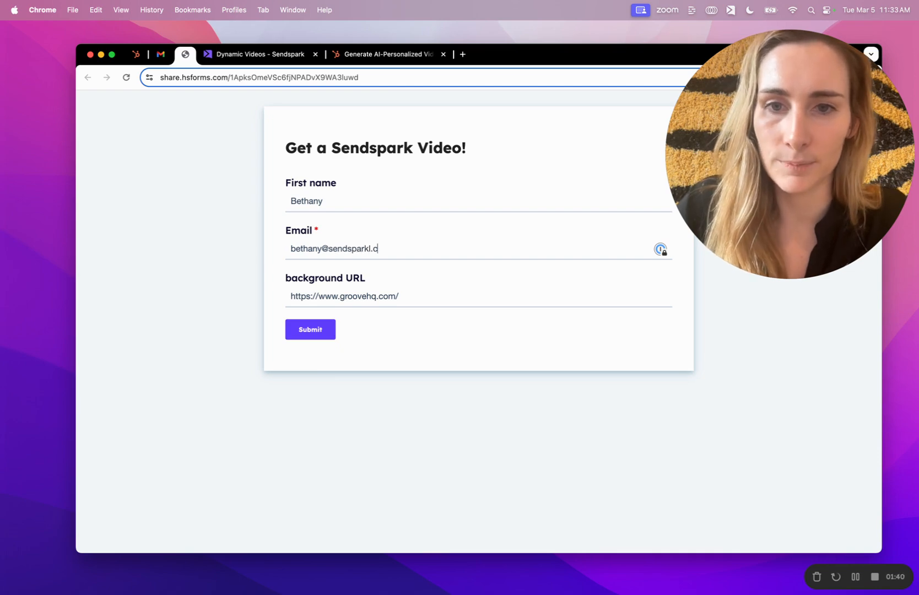
pyautogui.press('Tab')
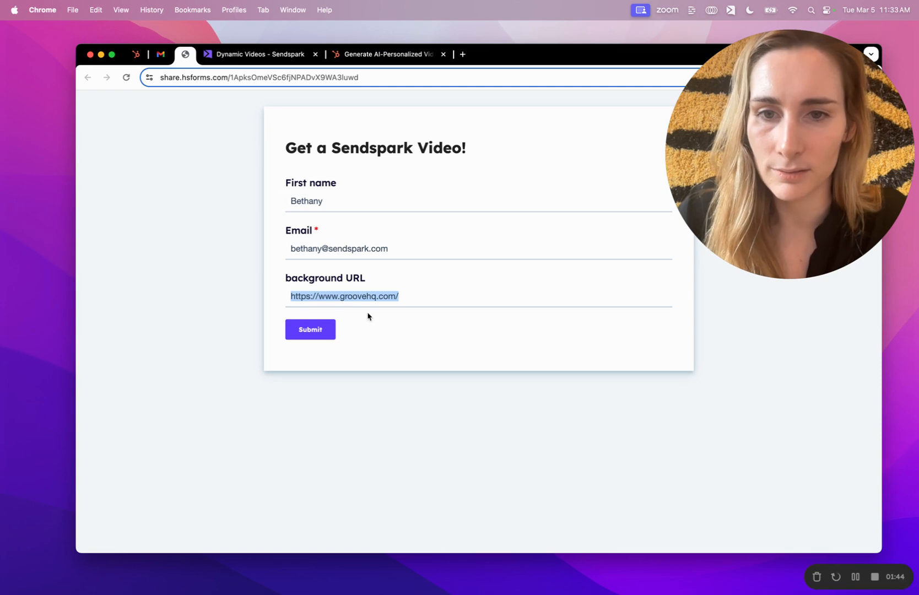
pyautogui.click(351, 298)
pyautogui.moveTo(341, 297); pyautogui.dragTo(421, 305)
pyautogui.write('sends')
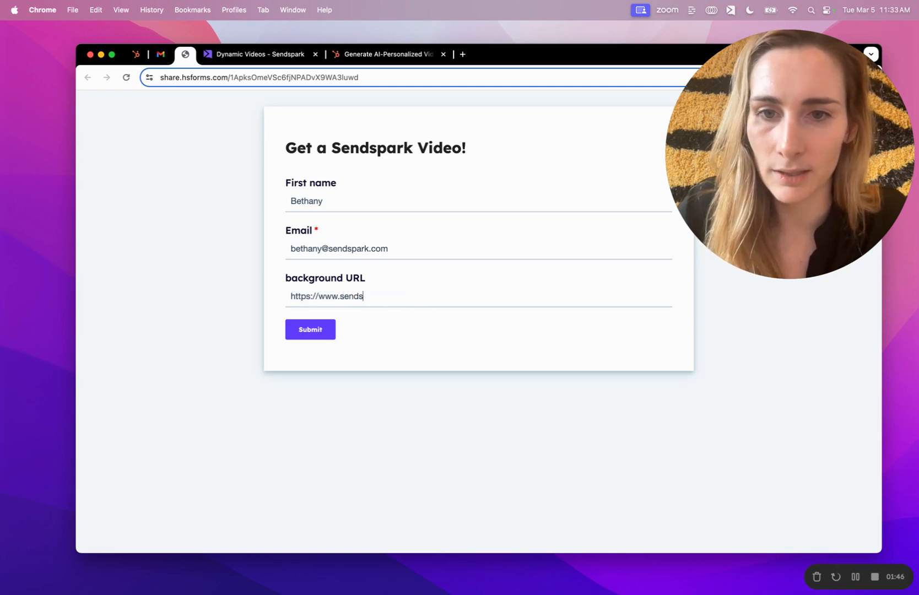
pyautogui.write('park.com')
pyautogui.click(310, 330)
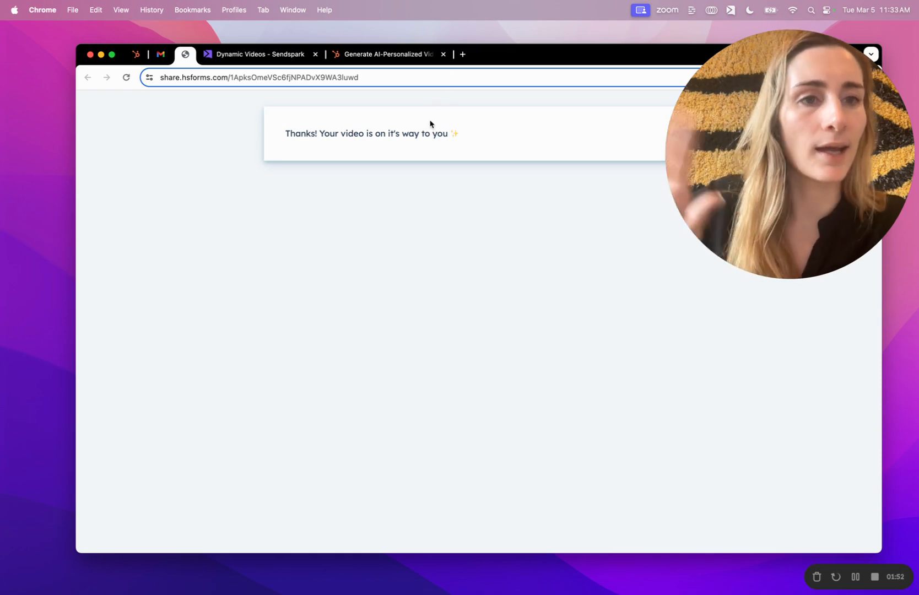
pyautogui.click(411, 54)
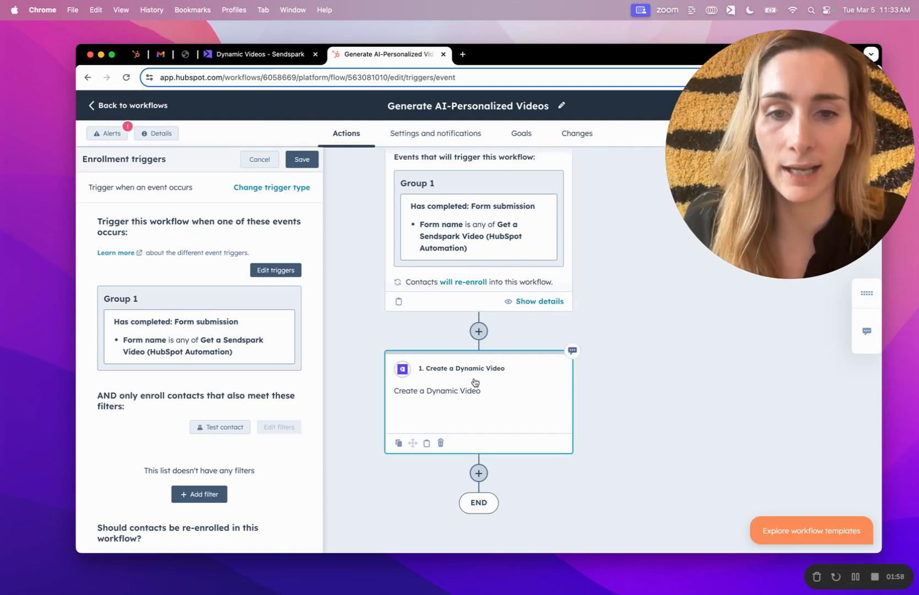
pyautogui.click(258, 54)
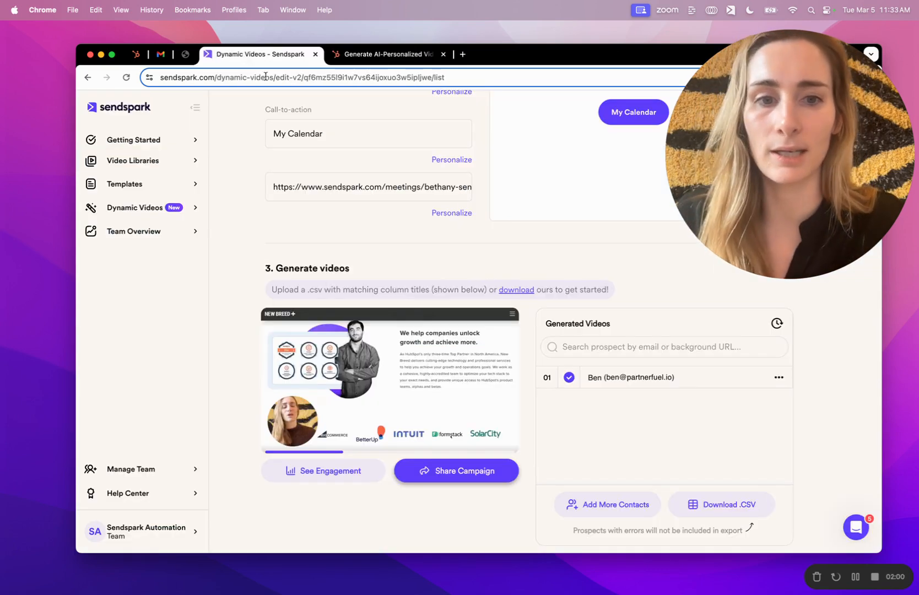
# - Reload the Sendspark campaign and toggle pending and completed videos to check the new contact's status
pyautogui.click(313, 76)
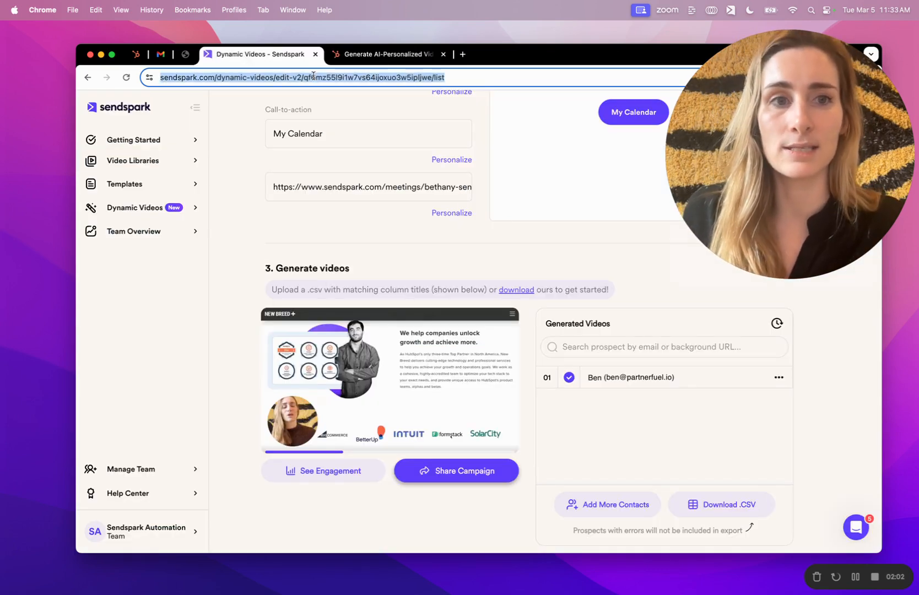
pyautogui.press('Return')
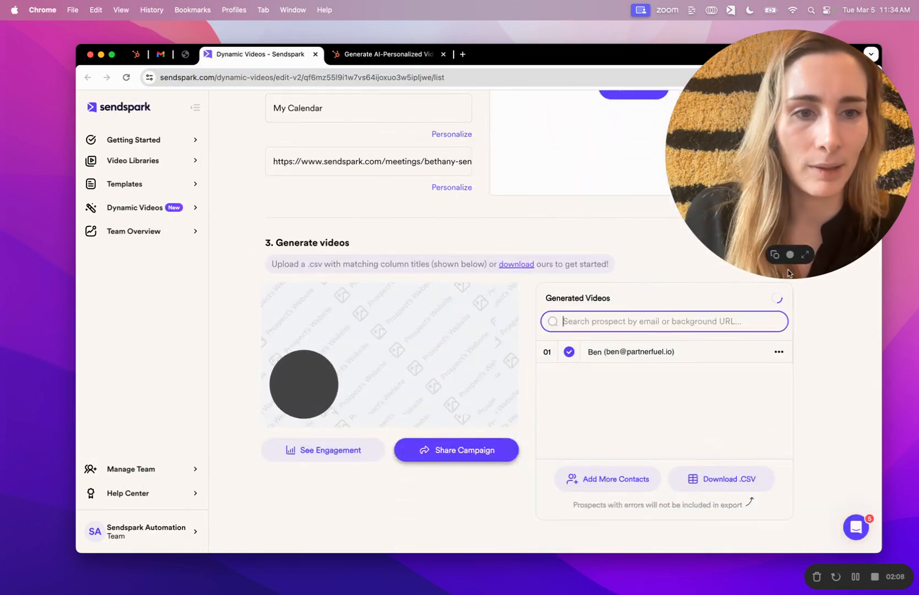
pyautogui.scroll(1, 777, 301)
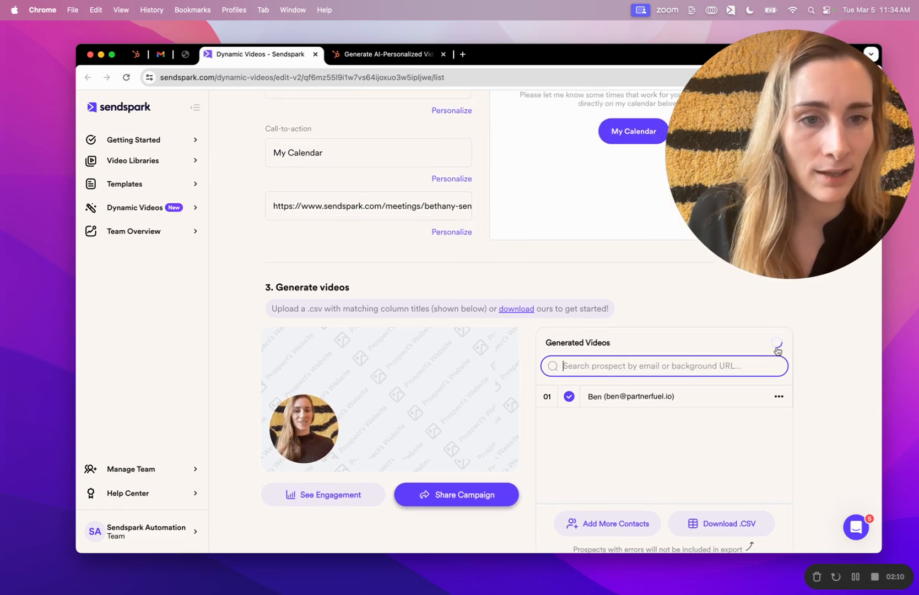
pyautogui.click(776, 346)
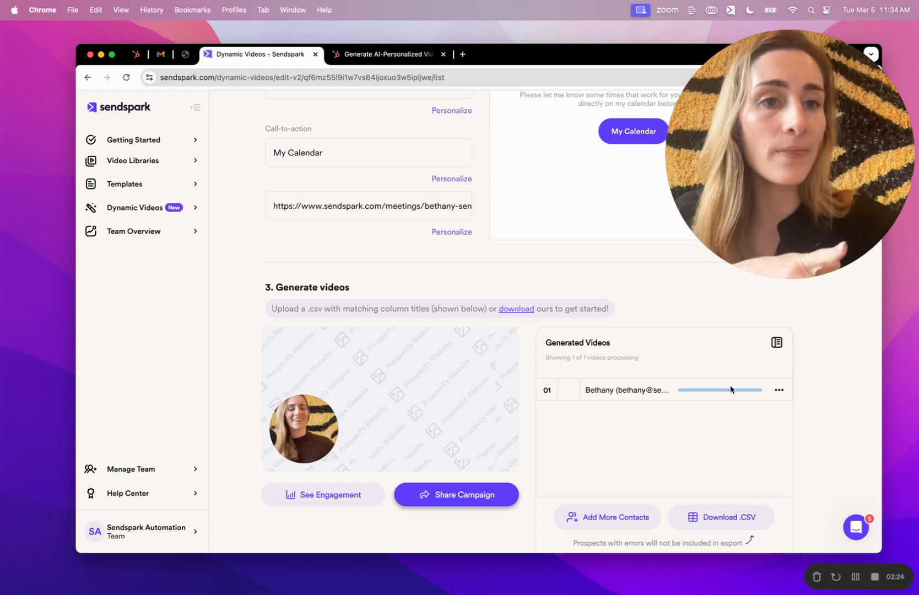
pyautogui.click(777, 352)
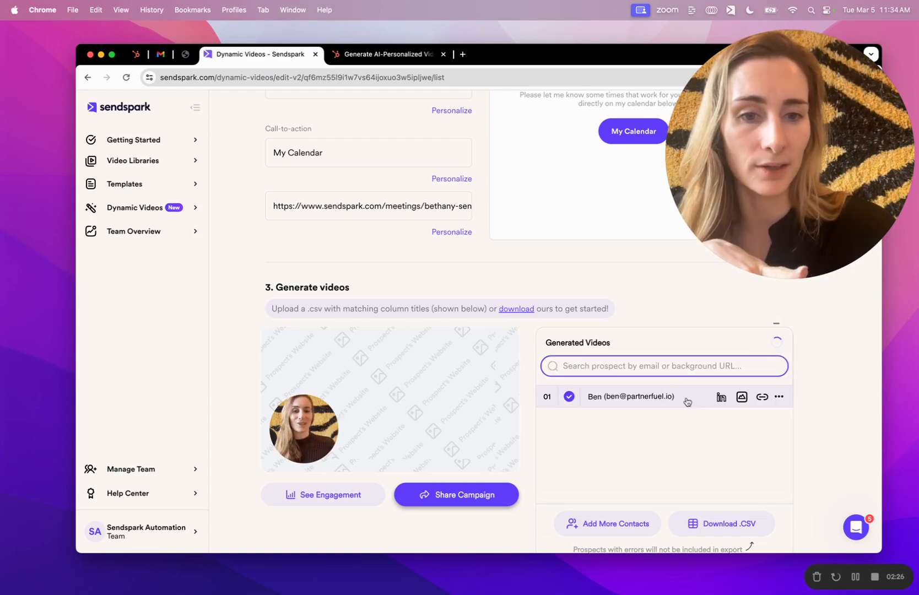
pyautogui.click(777, 352)
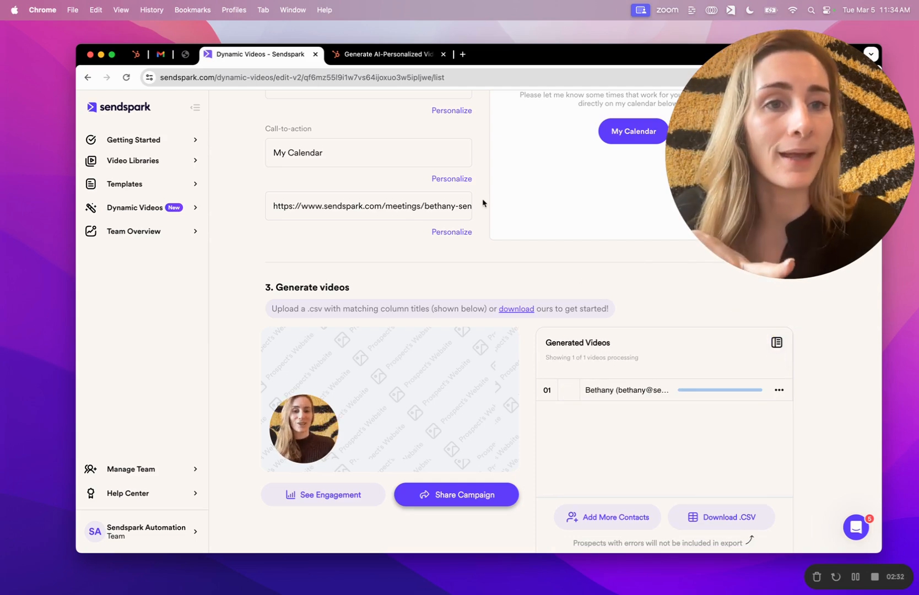
pyautogui.click(136, 54)
pyautogui.click(444, 263)
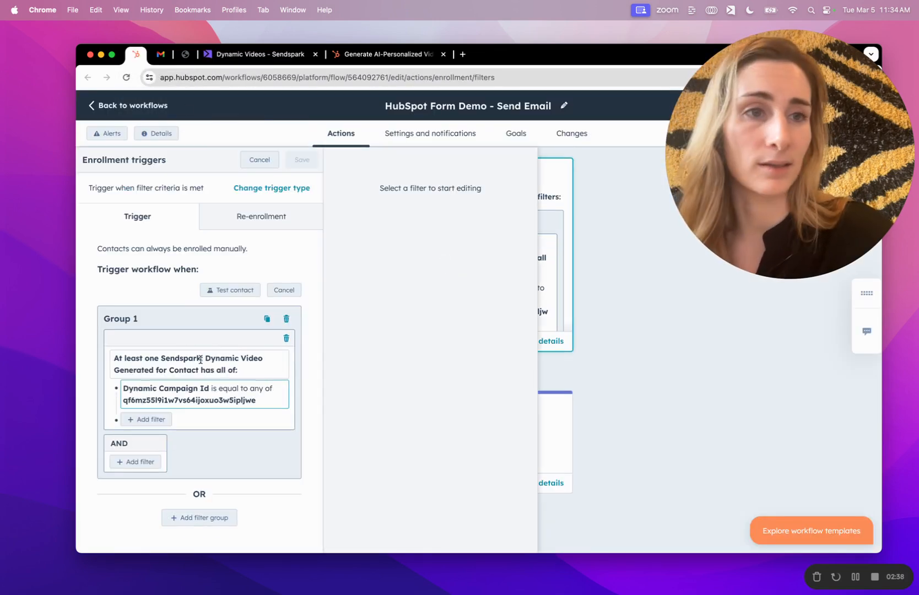
pyautogui.click(249, 161)
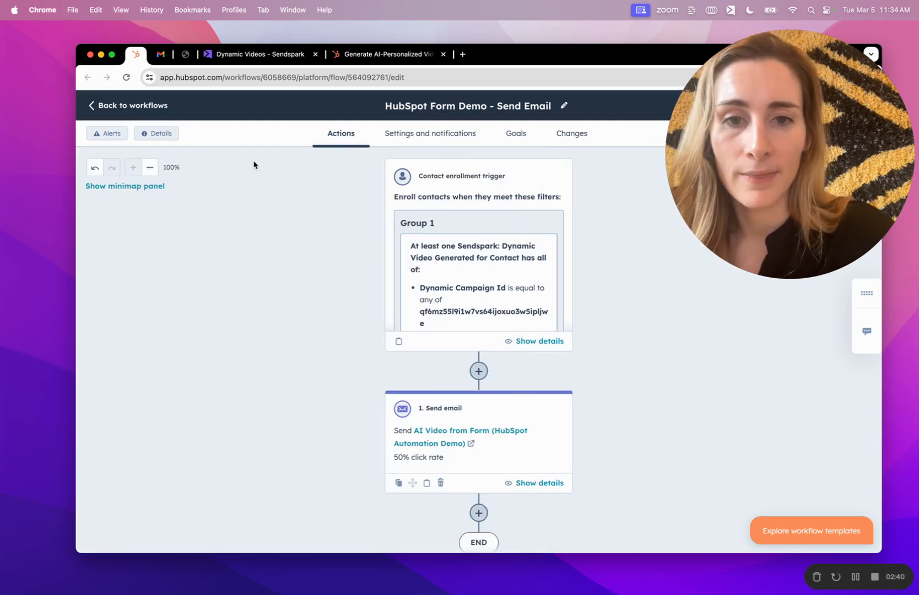
pyautogui.scroll(-1, 449, 281)
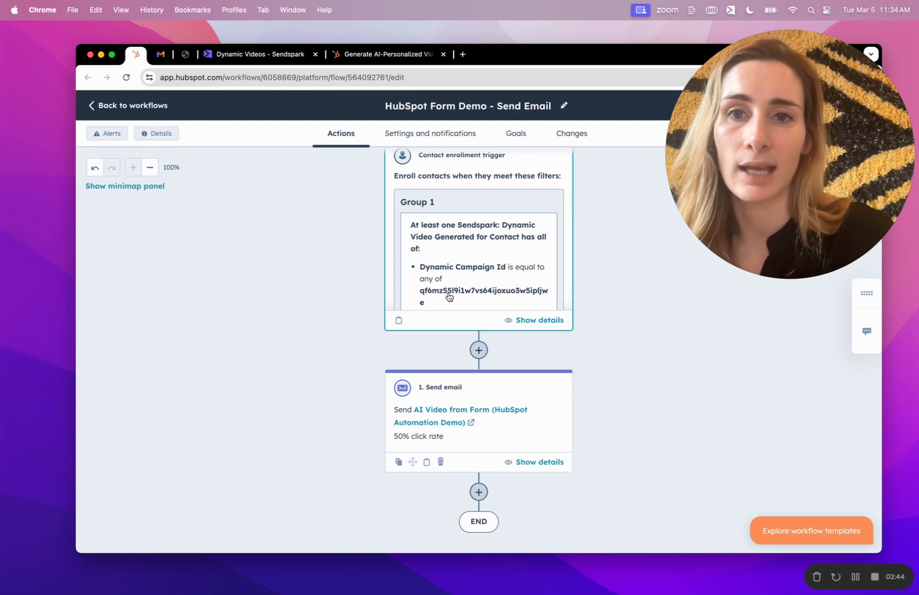
pyautogui.click(225, 54)
pyautogui.click(319, 77)
pyautogui.click(319, 77)
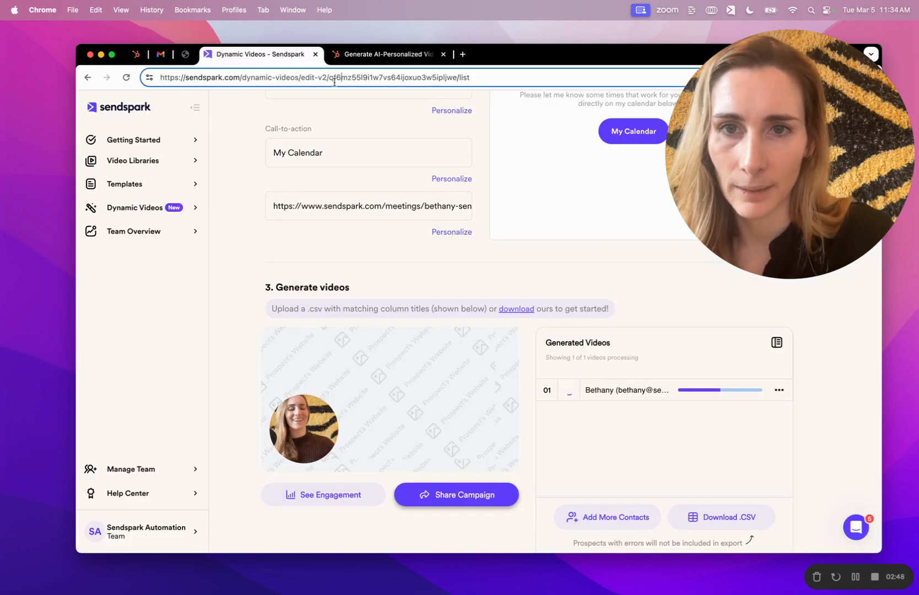
pyautogui.moveTo(328, 77); pyautogui.dragTo(458, 77)
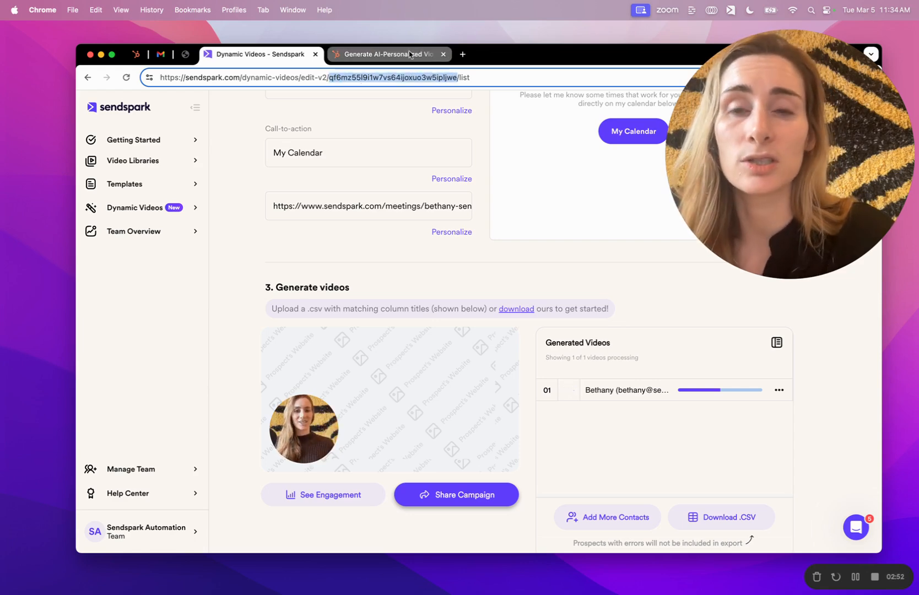
# - Open the workflow's AI Video from Form email in the HubSpot email editor
pyautogui.click(135, 61)
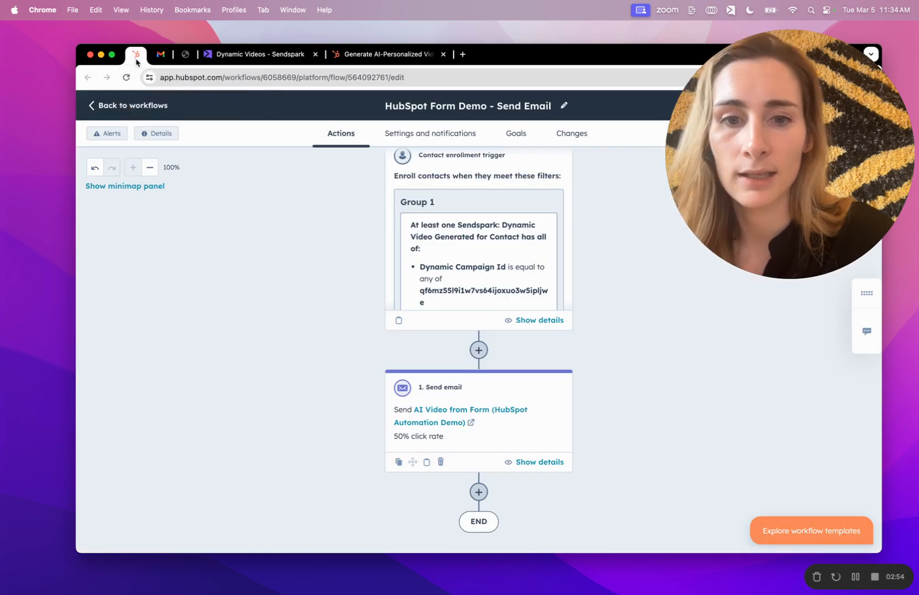
pyautogui.scroll(-2, 495, 400)
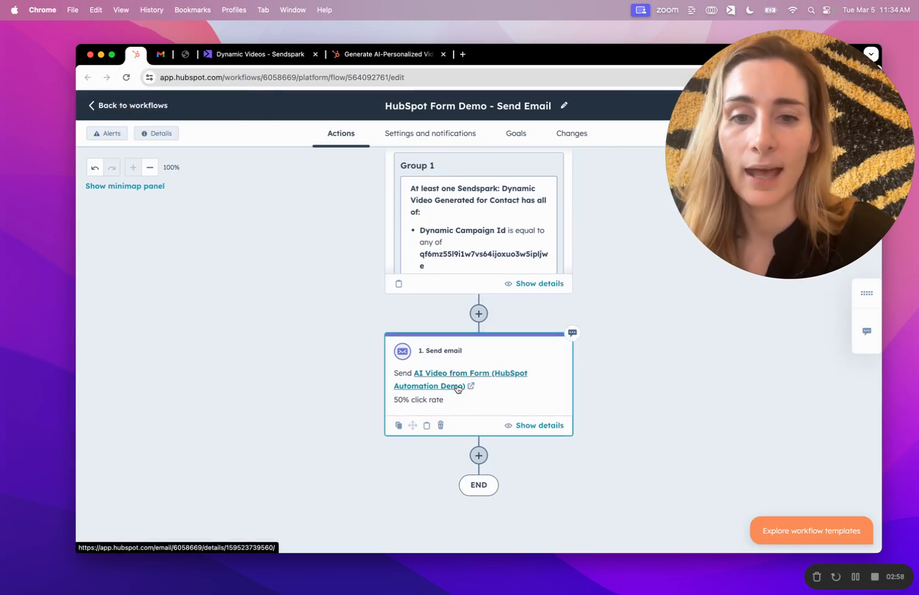
pyautogui.click(467, 390)
pyautogui.moveTo(751, 154); pyautogui.dragTo(790, 392)
pyautogui.click(786, 177)
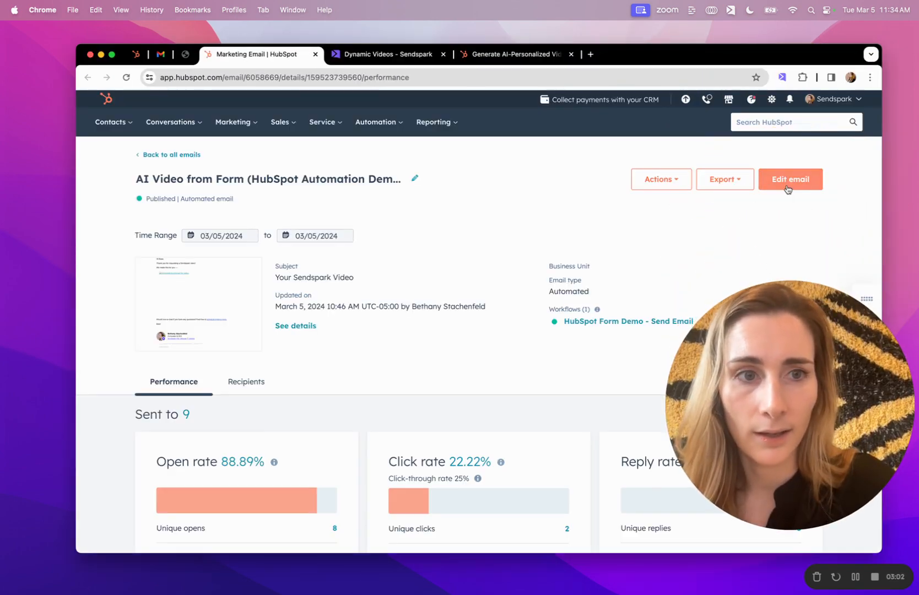
pyautogui.click(787, 178)
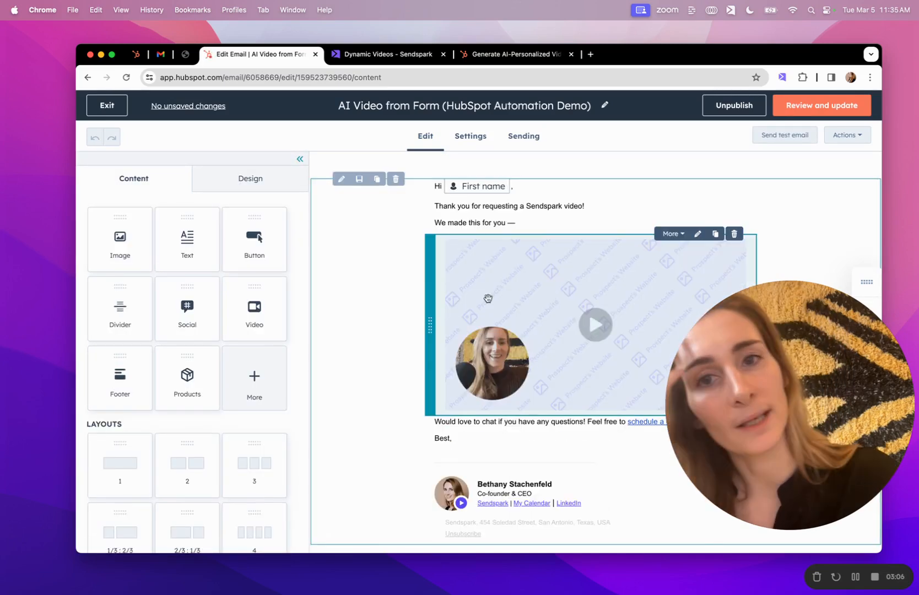
pyautogui.click(385, 54)
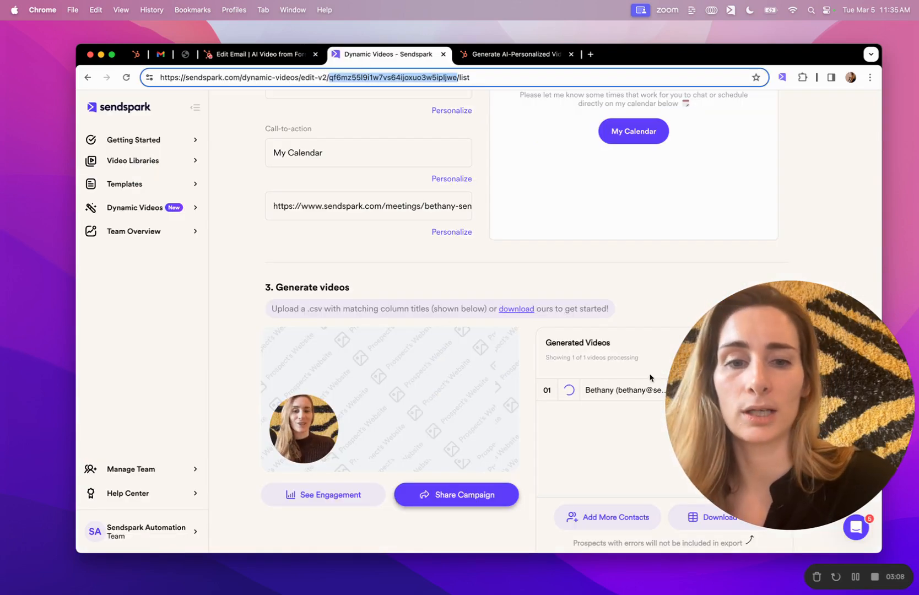
# - Copy the HubSpot Marketing Hub share snippet from the campaign's sharing options, searching 'hub'
pyautogui.moveTo(818, 392); pyautogui.dragTo(818, 142)
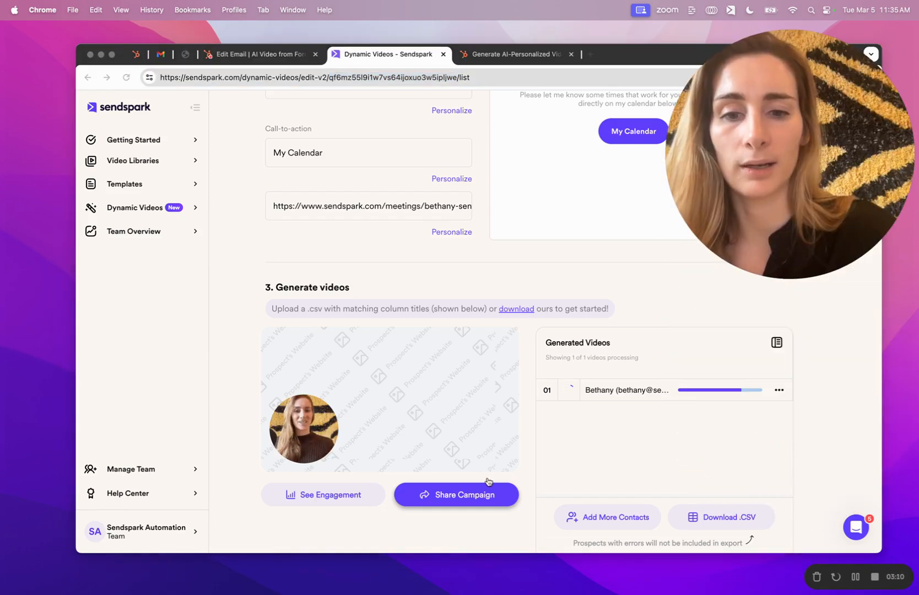
pyautogui.click(430, 494)
pyautogui.click(447, 500)
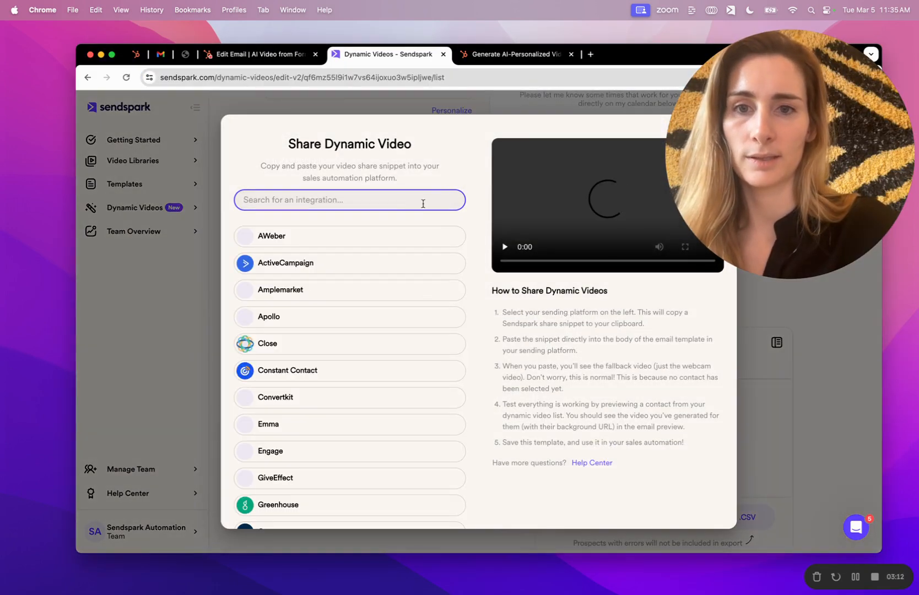
pyautogui.write('hubs')
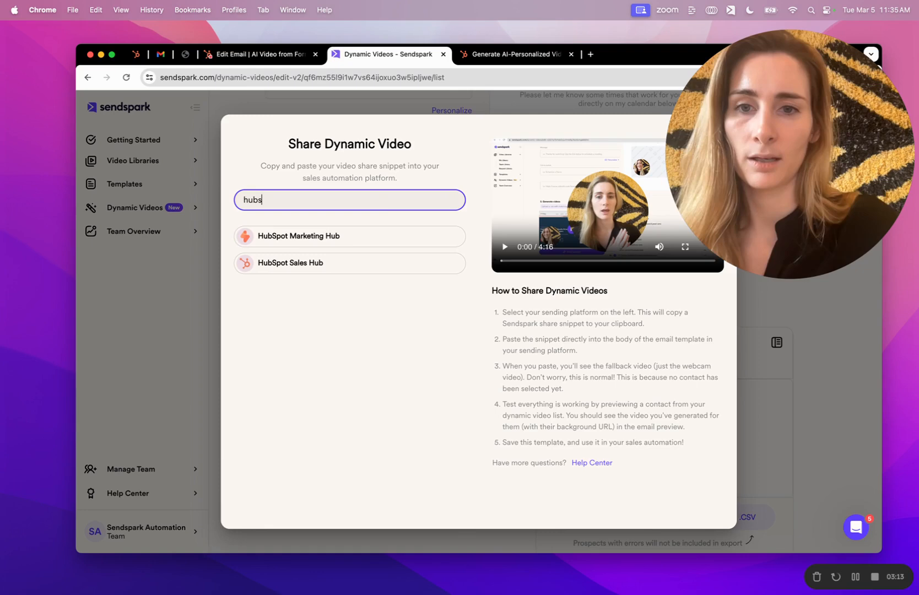
pyautogui.click(357, 238)
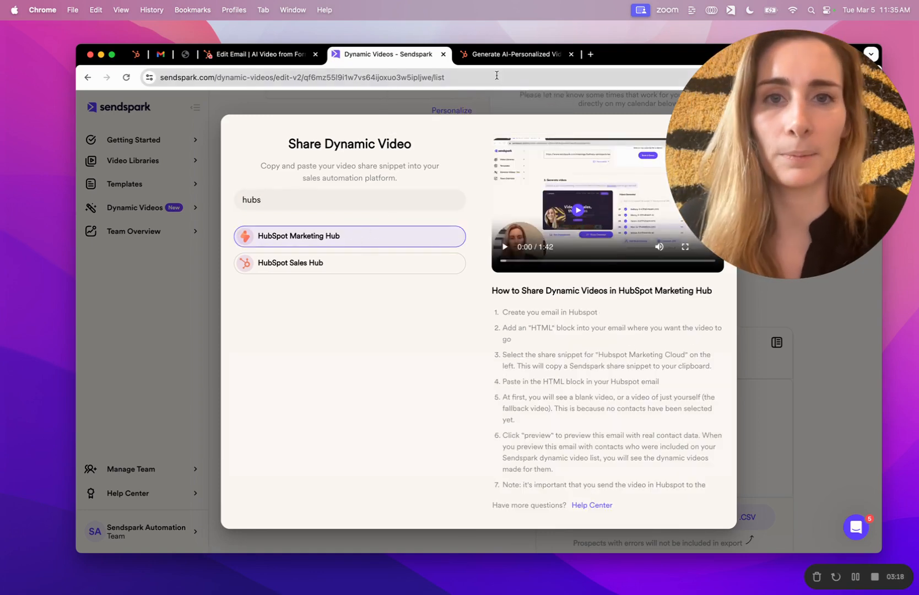
pyautogui.click(503, 59)
# - Inspect the email video block's HTML and the Send Email workflow
pyautogui.click(261, 50)
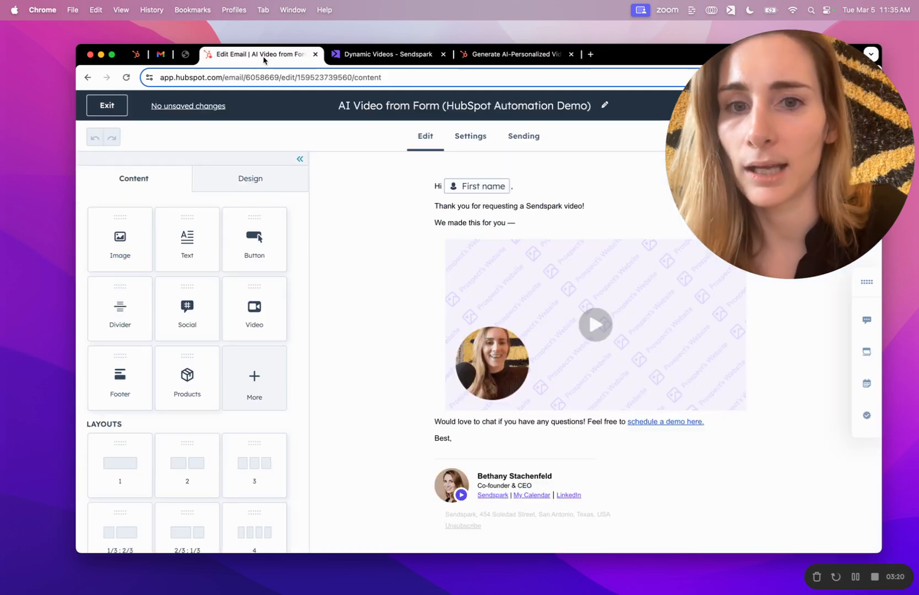
pyautogui.click(567, 329)
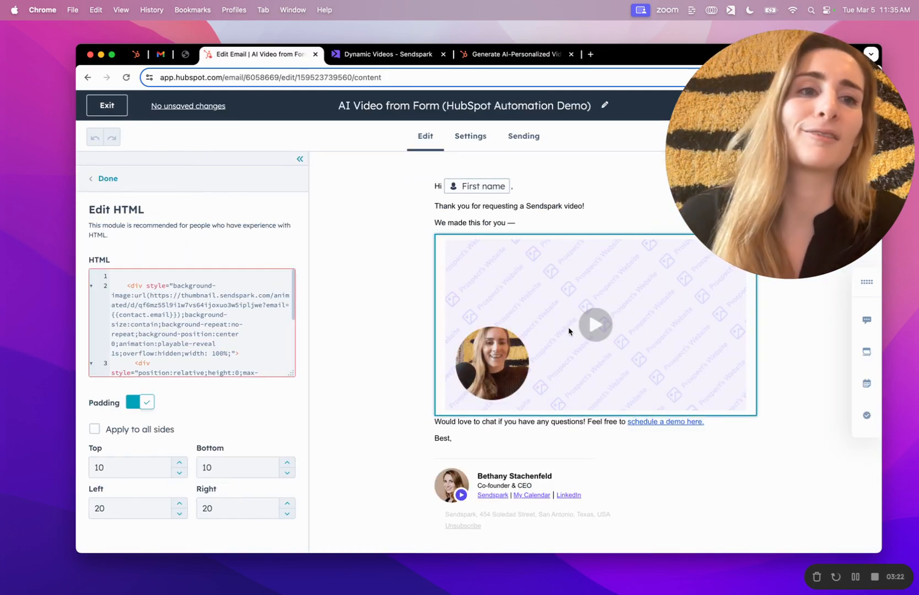
pyautogui.click(136, 54)
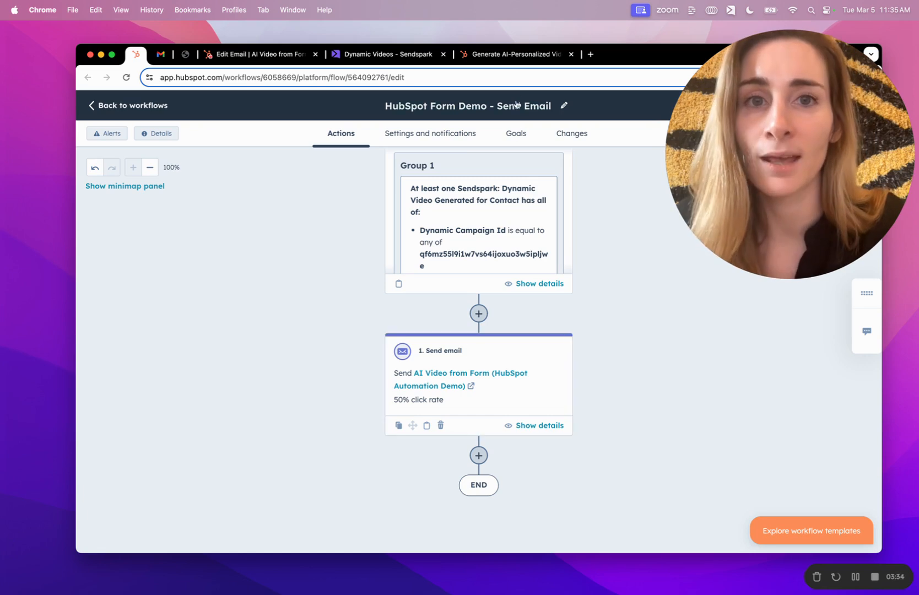
pyautogui.click(405, 55)
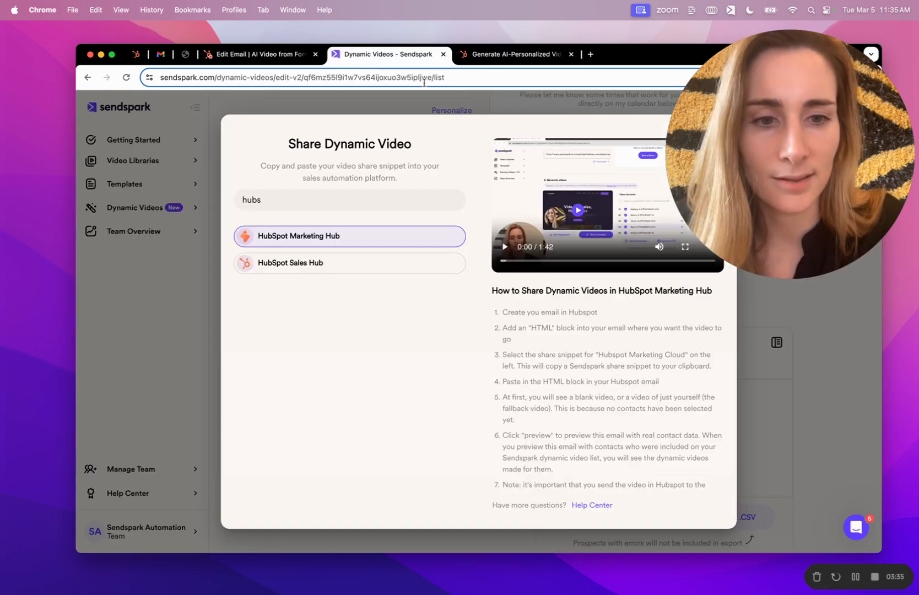
# - Refresh Generated Videos and preview the new contact's completed video
pyautogui.click(813, 390)
pyautogui.click(776, 344)
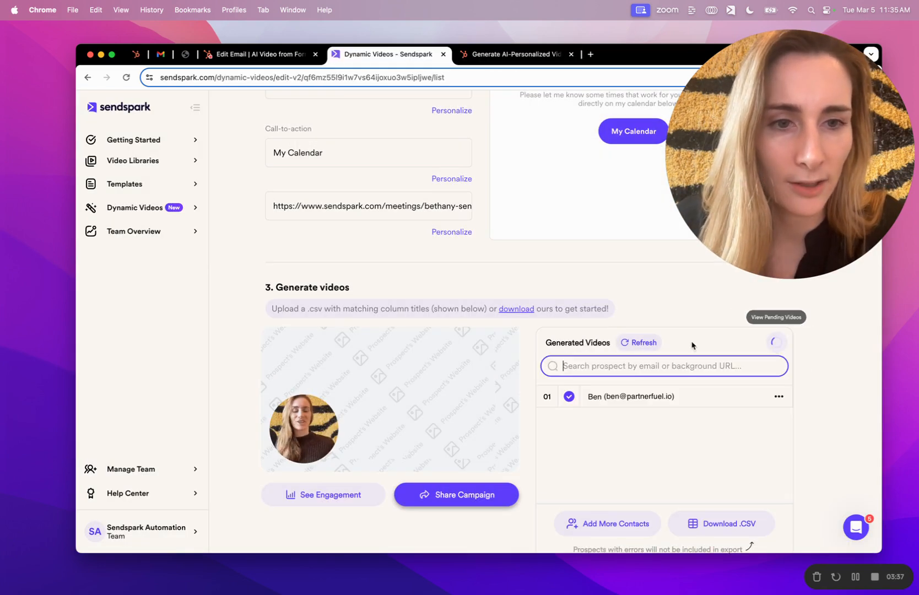
pyautogui.click(640, 343)
pyautogui.click(616, 420)
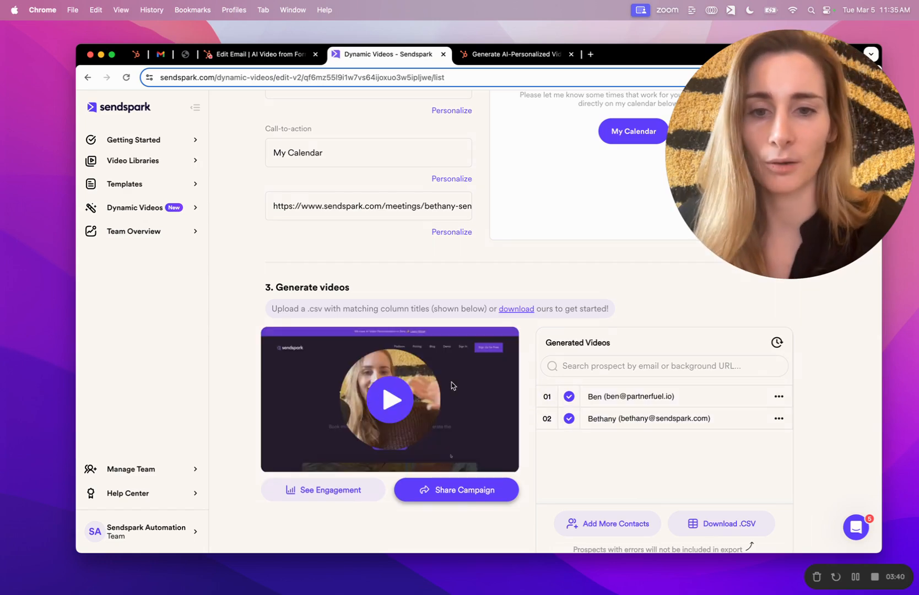
# - Open the newest Your Sendspark Video email in the inbox and its personalized video
pyautogui.click(161, 59)
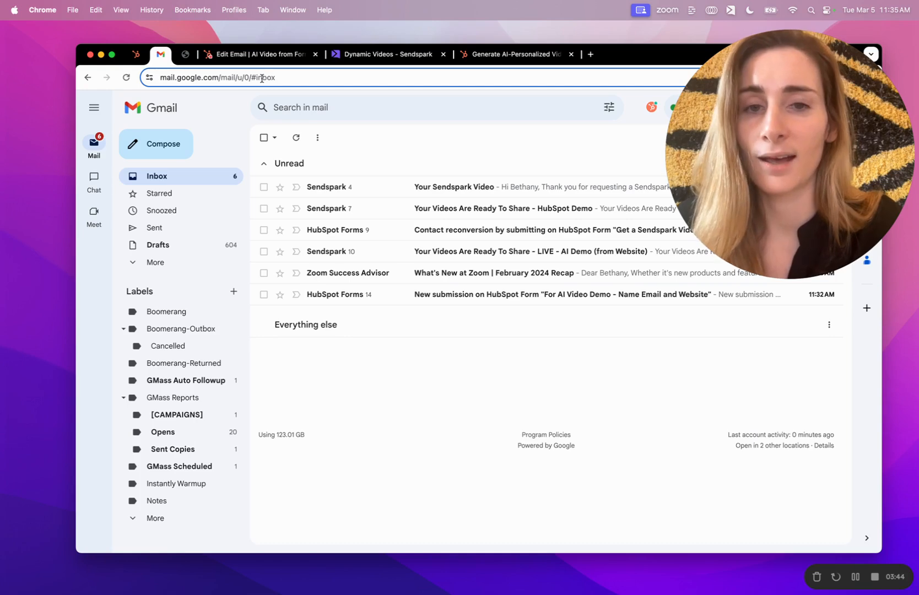
pyautogui.click(315, 190)
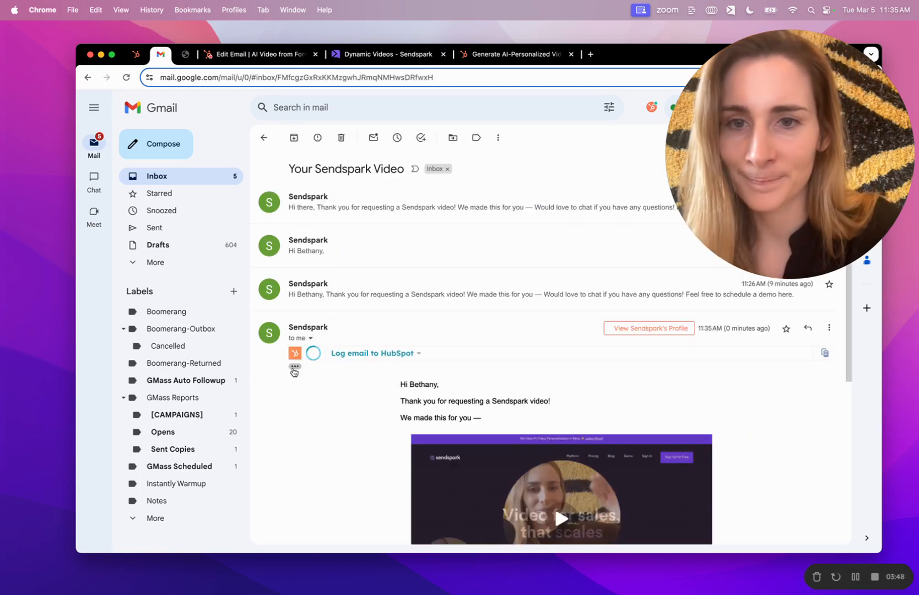
pyautogui.scroll(-2, 316, 388)
pyautogui.scroll(2, 410, 180)
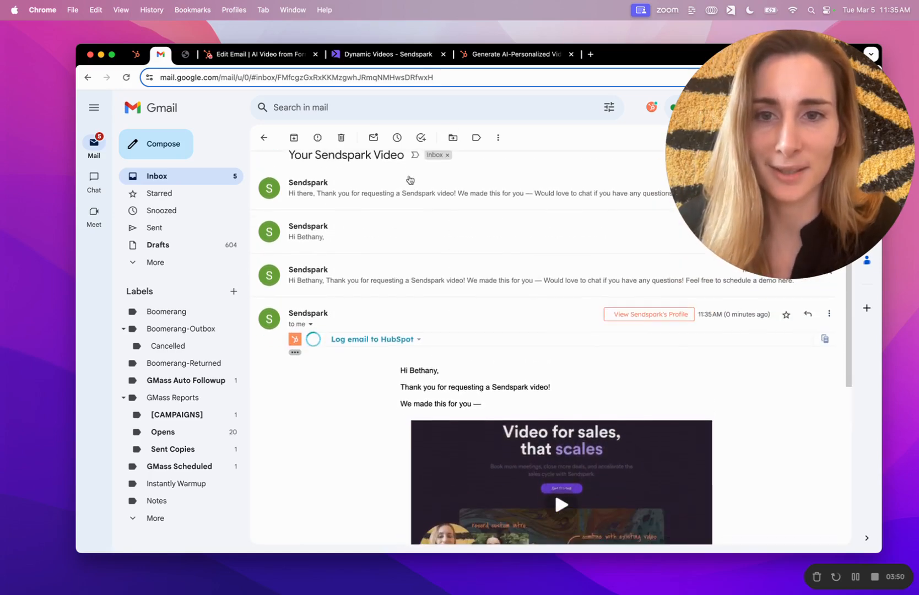
pyautogui.scroll(-3, 553, 383)
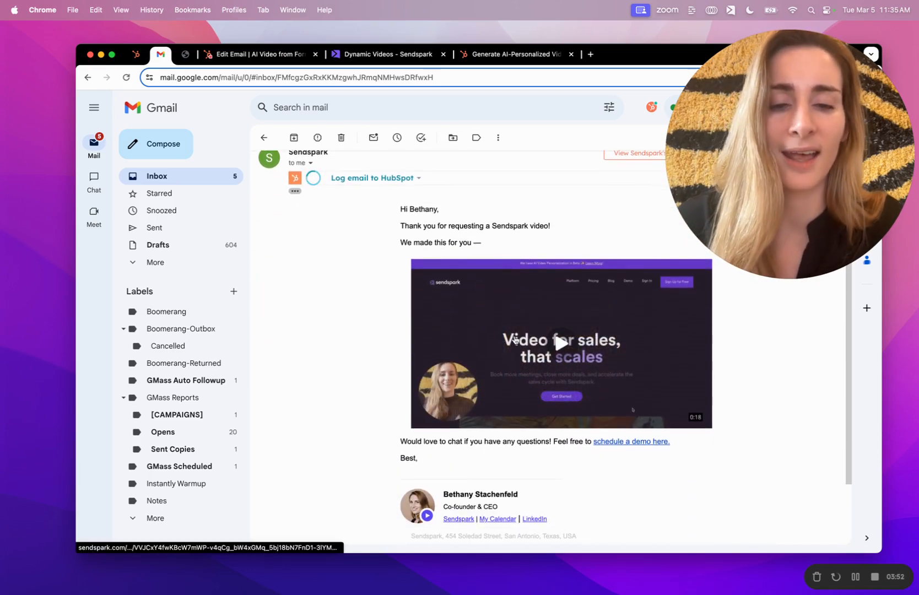
pyautogui.click(514, 339)
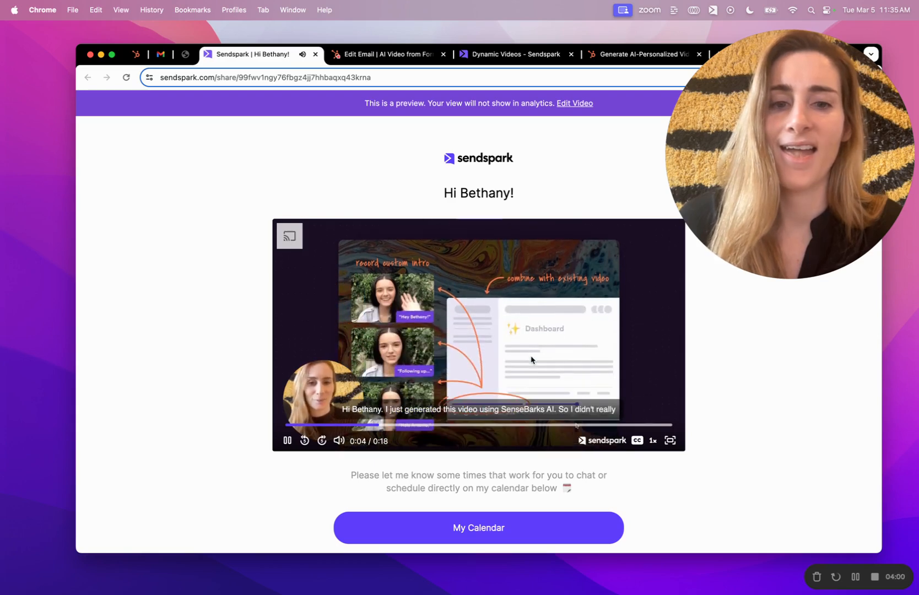
# - Pause the personalized share-page video at 0:05 of 0:18
pyautogui.click(531, 359)
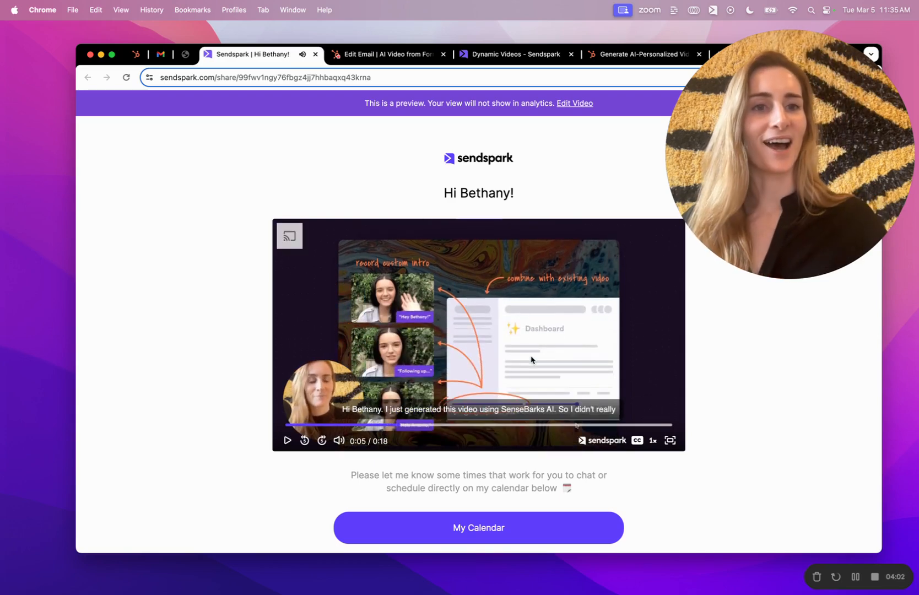